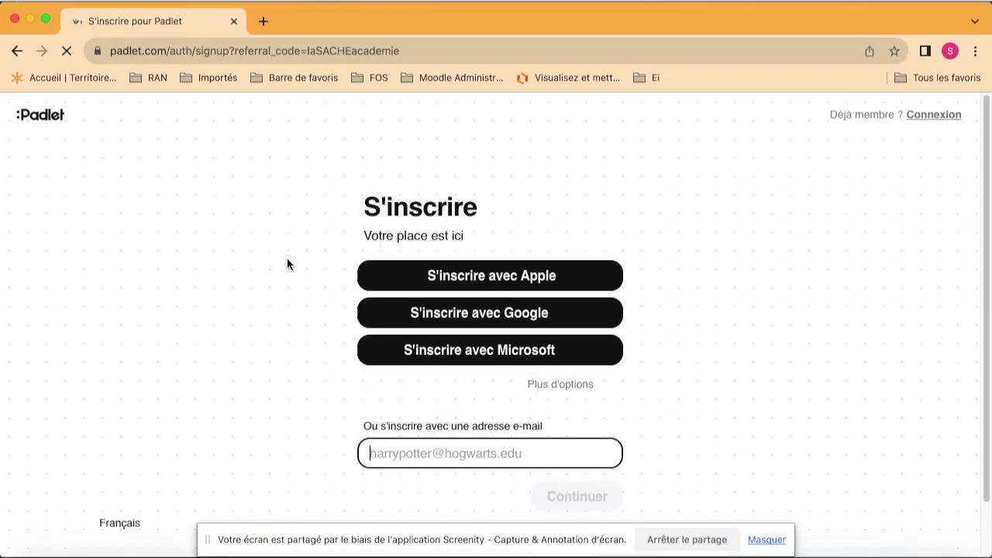
Step: Reveal the additional Padlet sign-up options and close the sign-up window
left_click(604, 385)
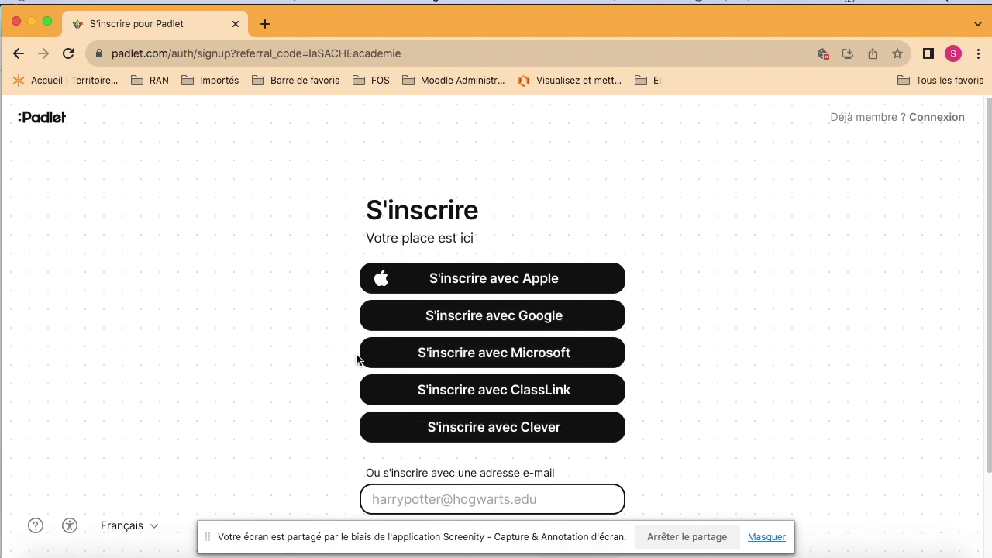
left_click(17, 24)
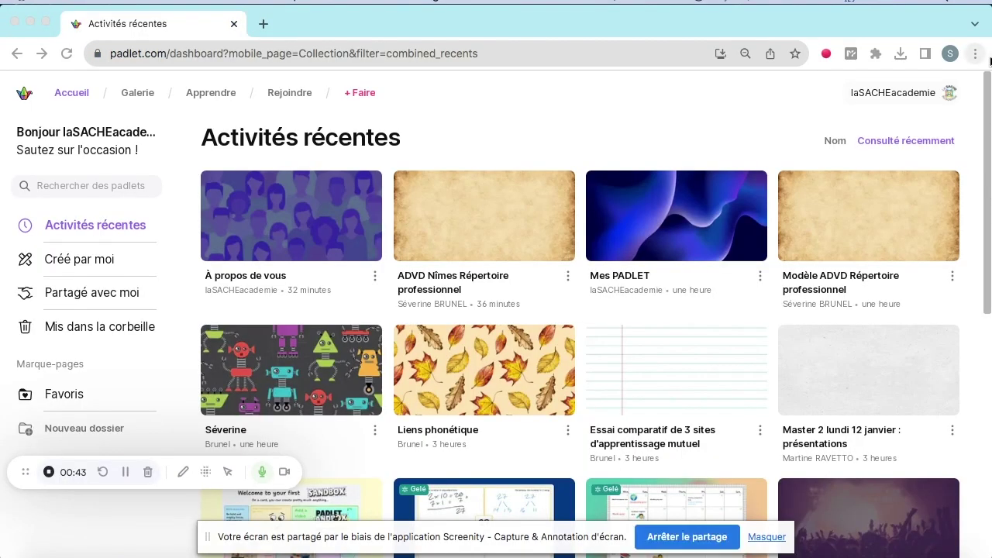
Step: Open the account settings and examine the account types offered under Infos de base, leaving the selection as it is
left_click(932, 94)
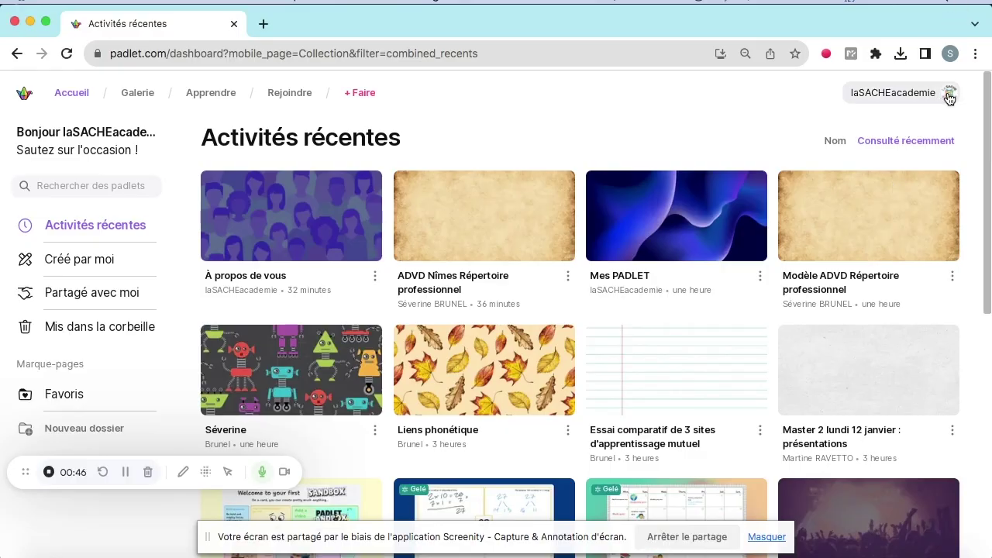
left_click(949, 98)
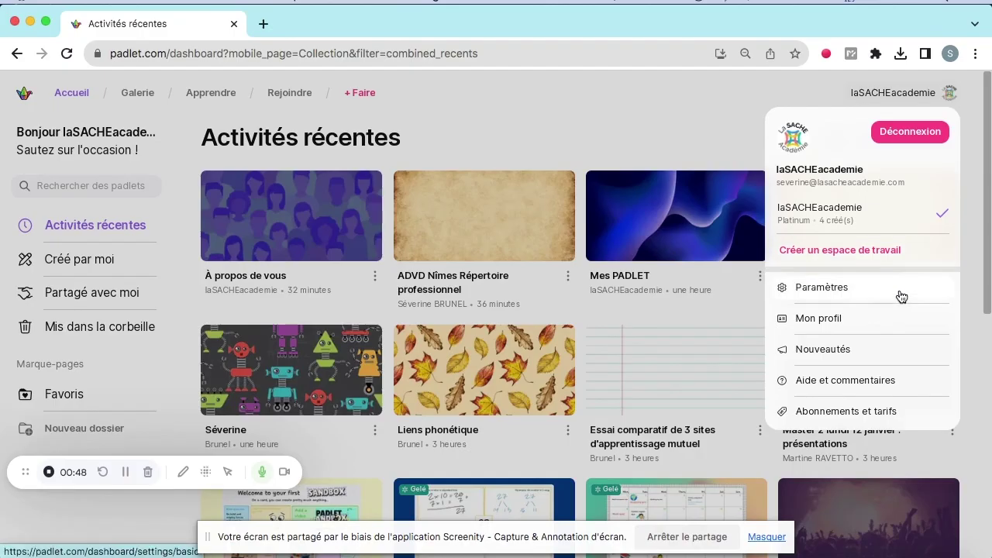
left_click(844, 288)
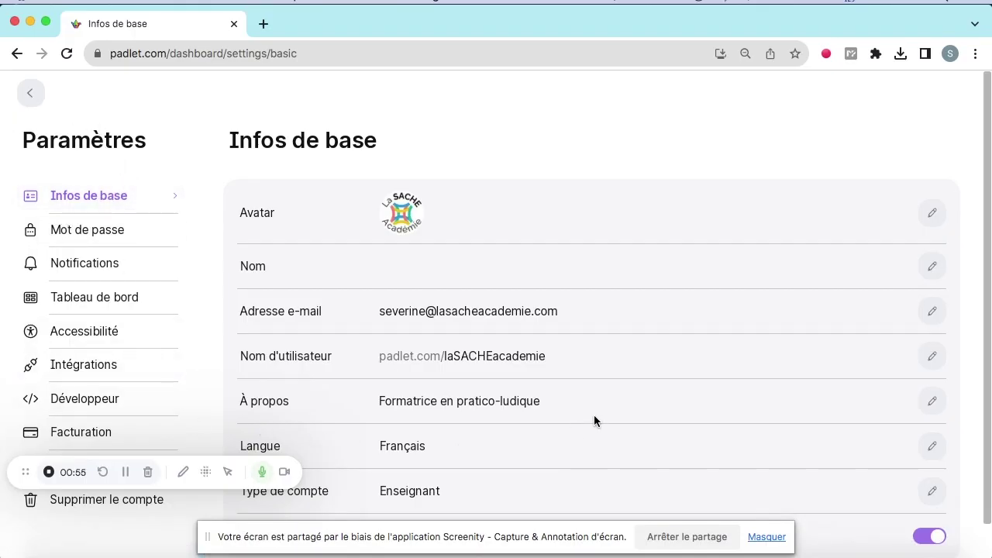
scroll(598, 436, "down", 2)
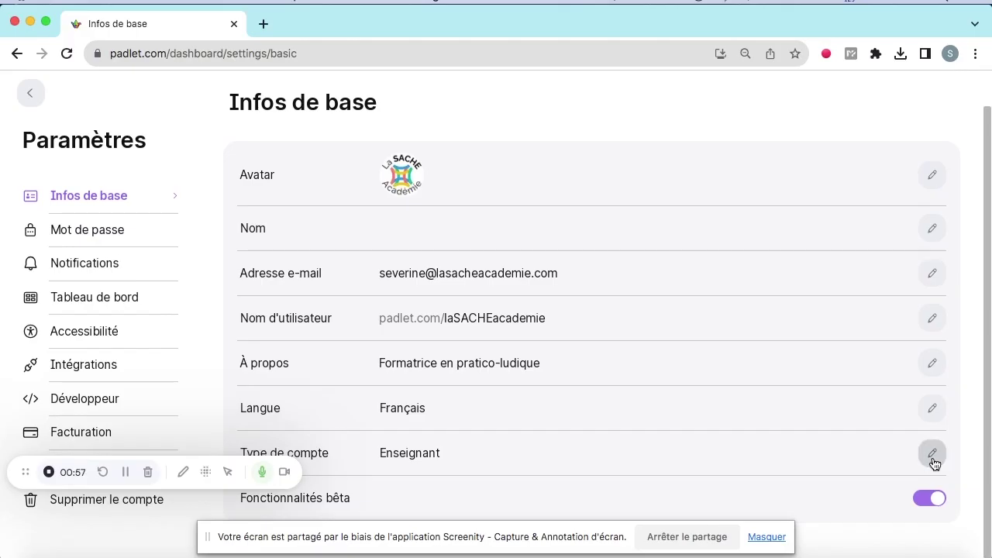
left_click(932, 454)
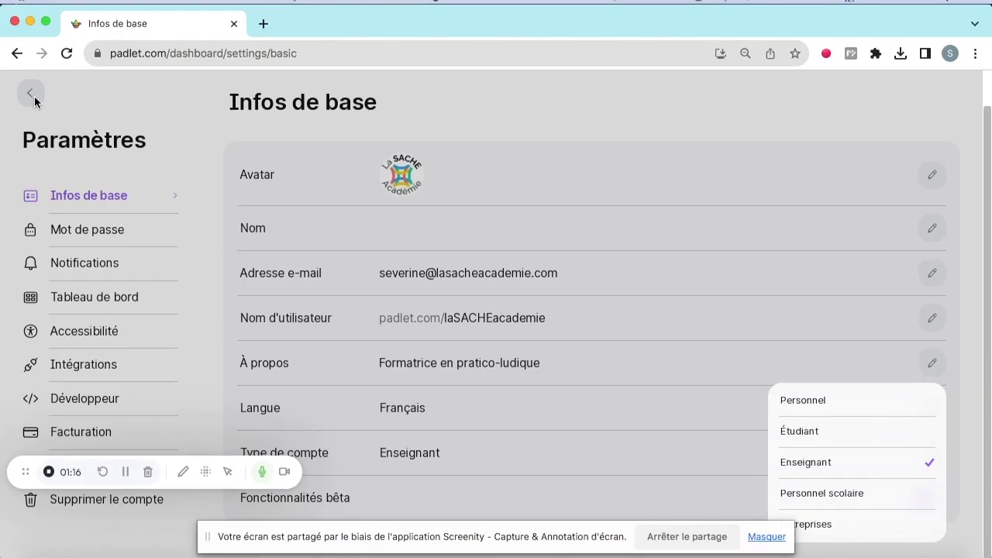
left_click(34, 96)
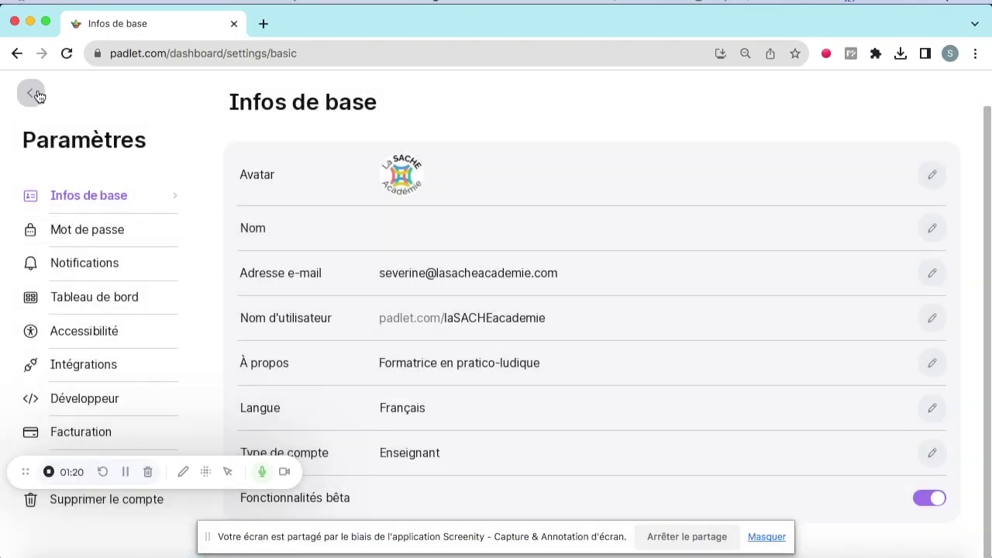
Step: Review the Accessibilité, Intégrations and Développeur settings, and return to the dashboard
left_click(89, 331)
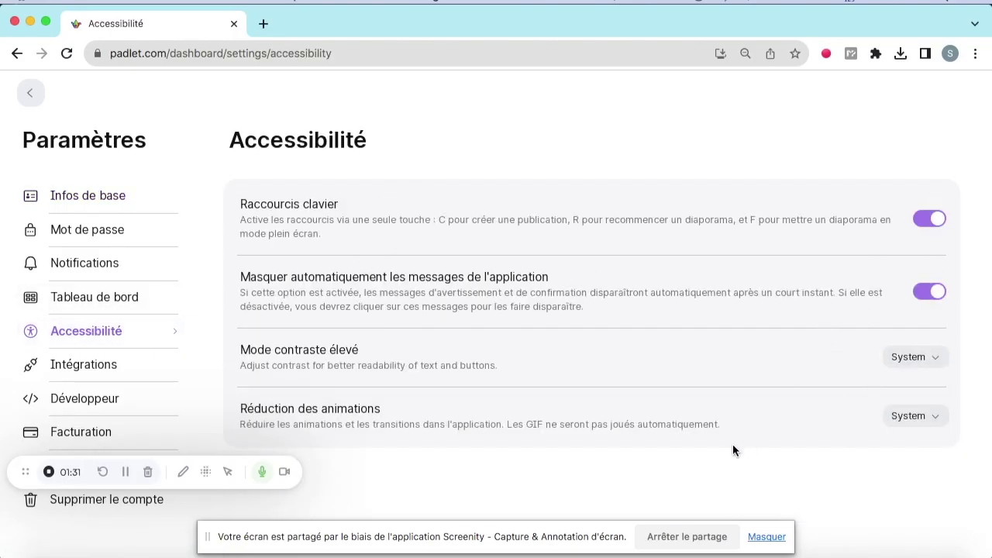
left_click(87, 368)
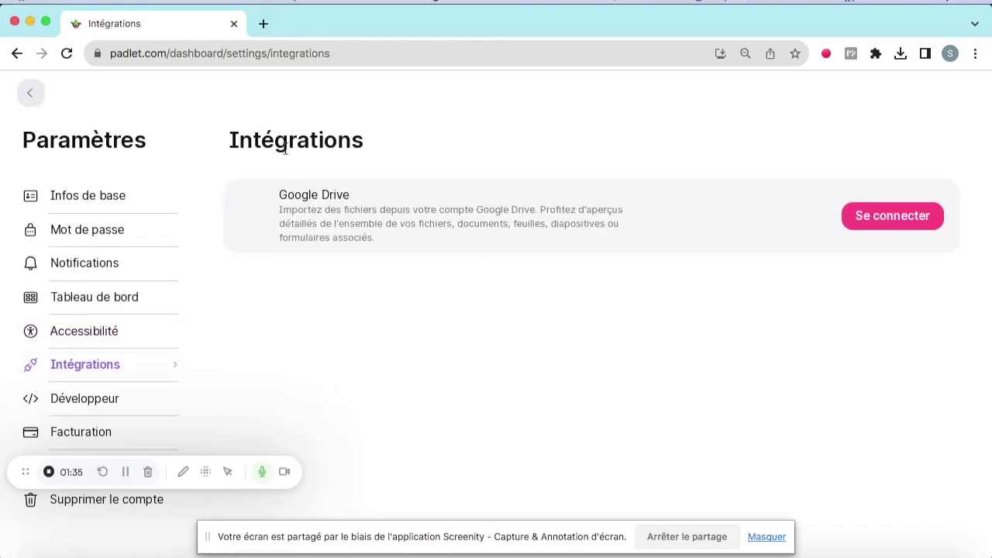
left_click(89, 401)
left_click(31, 93)
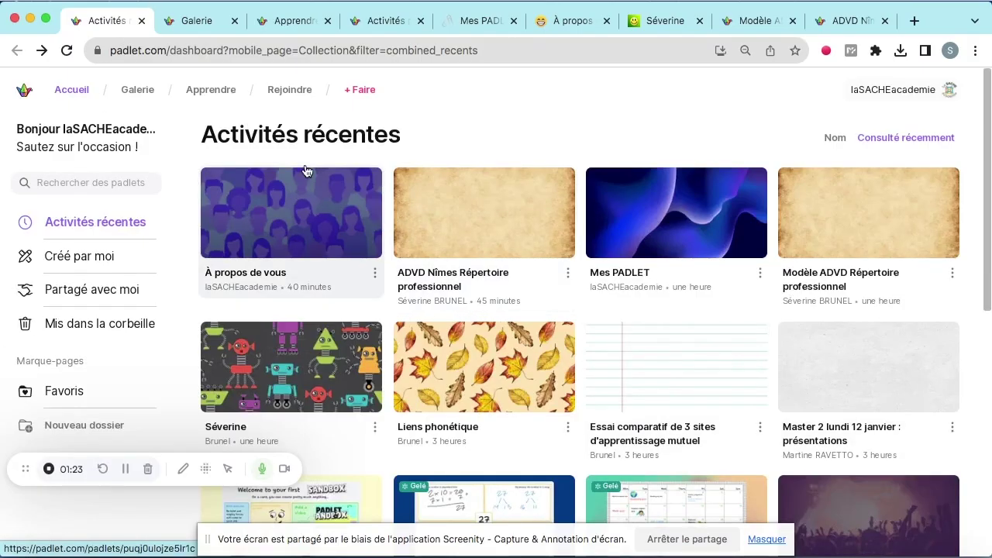
Step: Browse the education templates in the Galerie along with its list of category filters
scroll(503, 143, "down", 1)
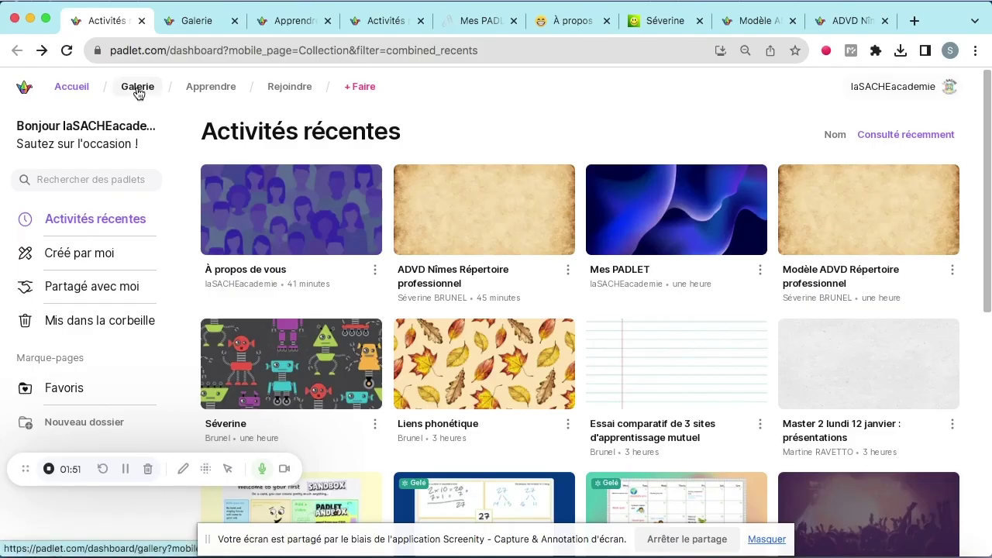
left_click(200, 23)
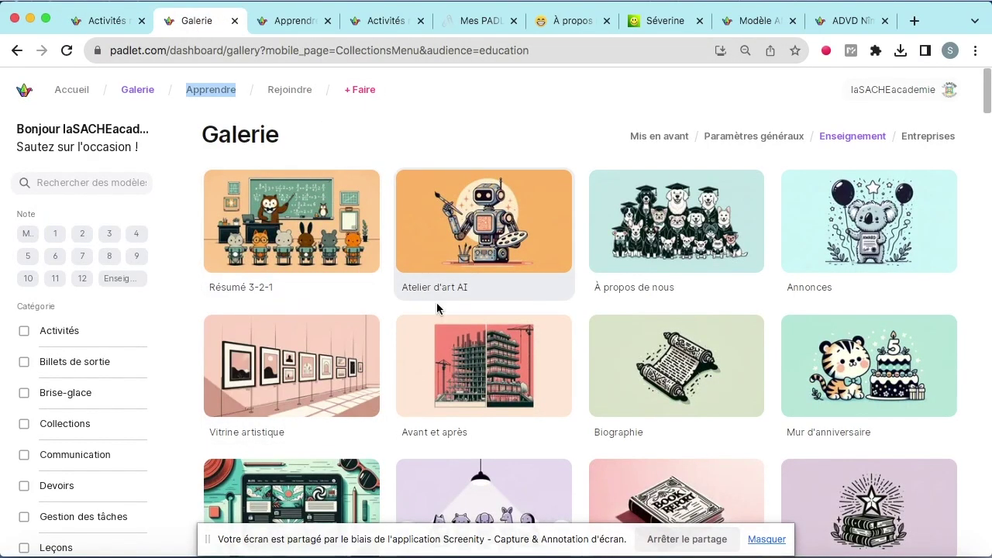
mouse_move(622, 293)
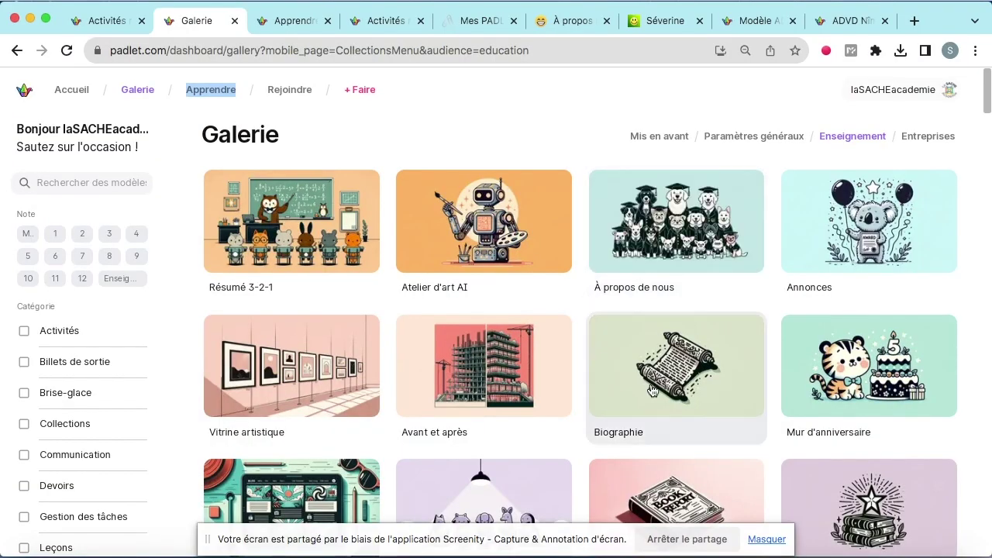
scroll(640, 380, "down", 5)
scroll(640, 379, "down", 5)
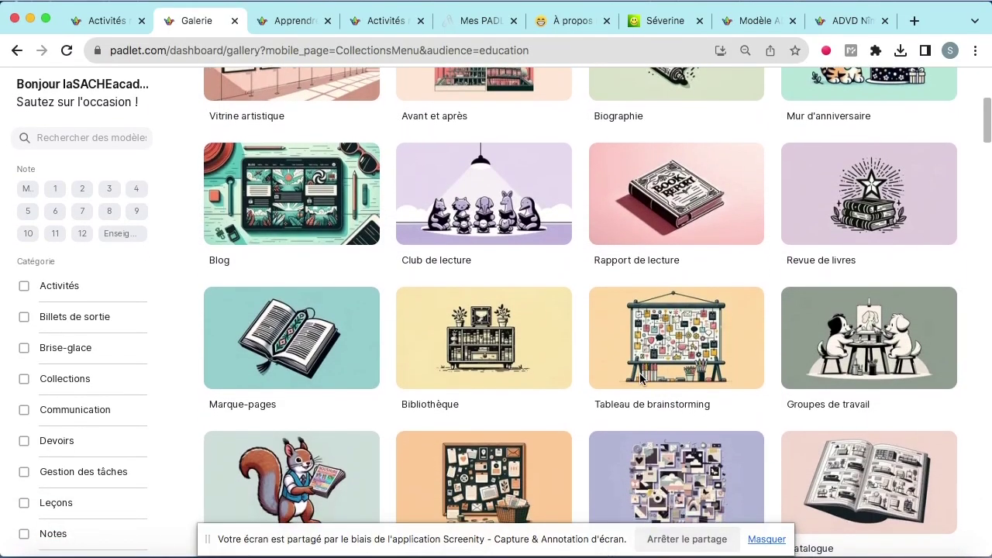
scroll(640, 380, "down", 5)
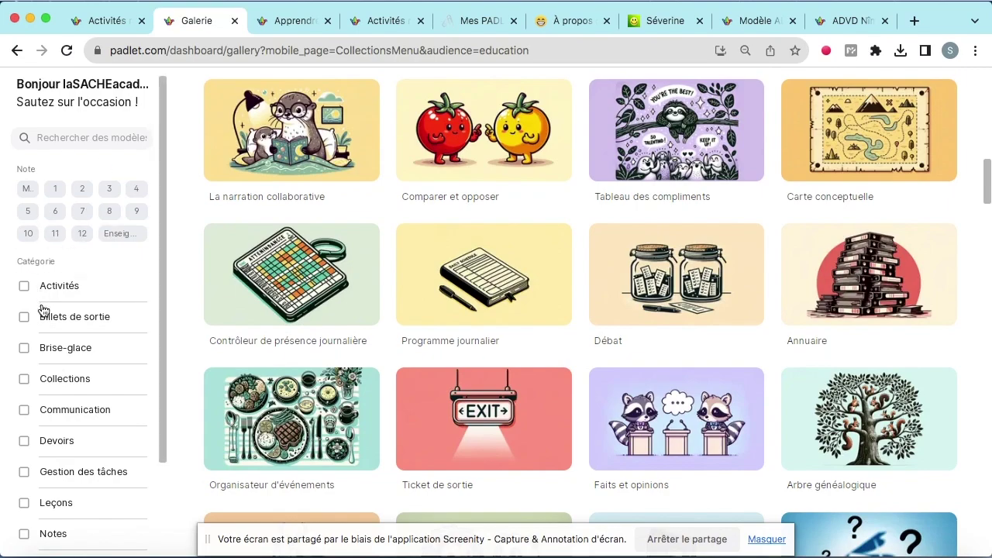
scroll(77, 382, "down", 3)
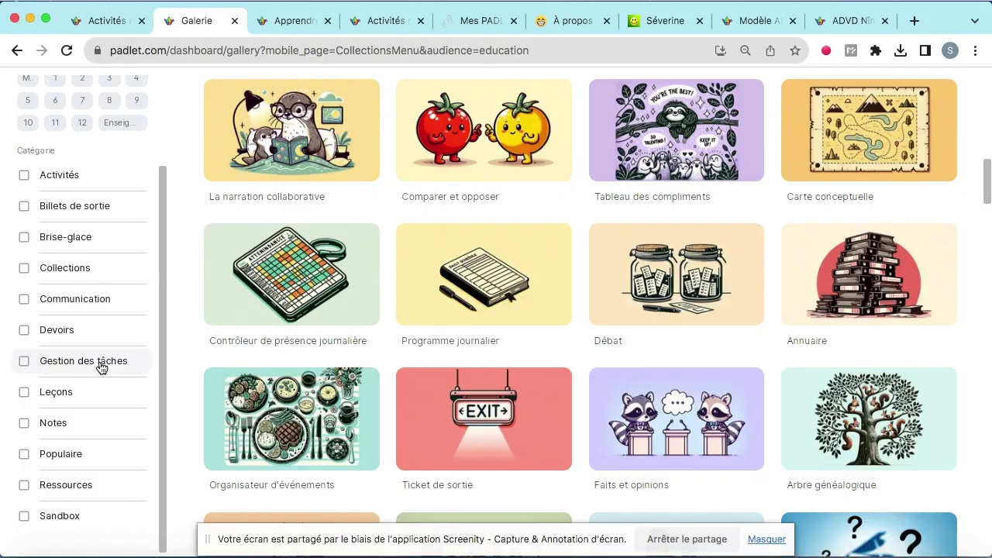
scroll(518, 264, "down", 1)
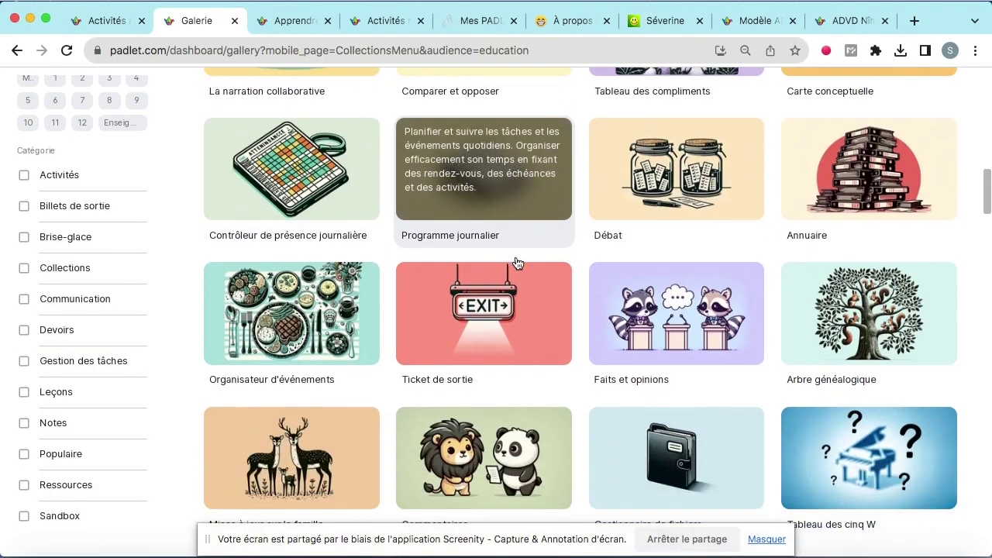
scroll(518, 264, "up", 12)
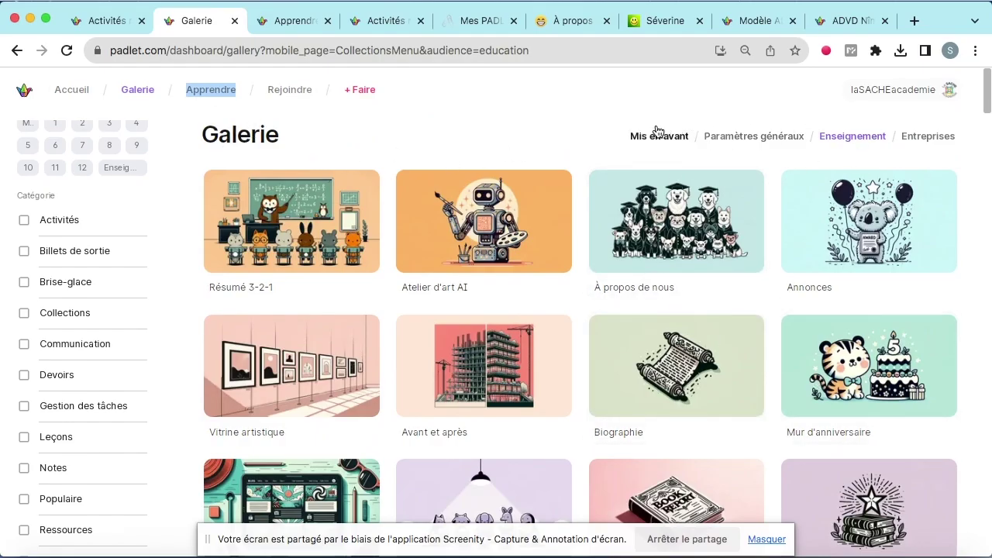
Step: Compare the gallery's template collections for Enseignement, Mis en avant, Paramètres généraux and Entreprises
left_click(859, 140)
left_click(671, 146)
left_click(769, 140)
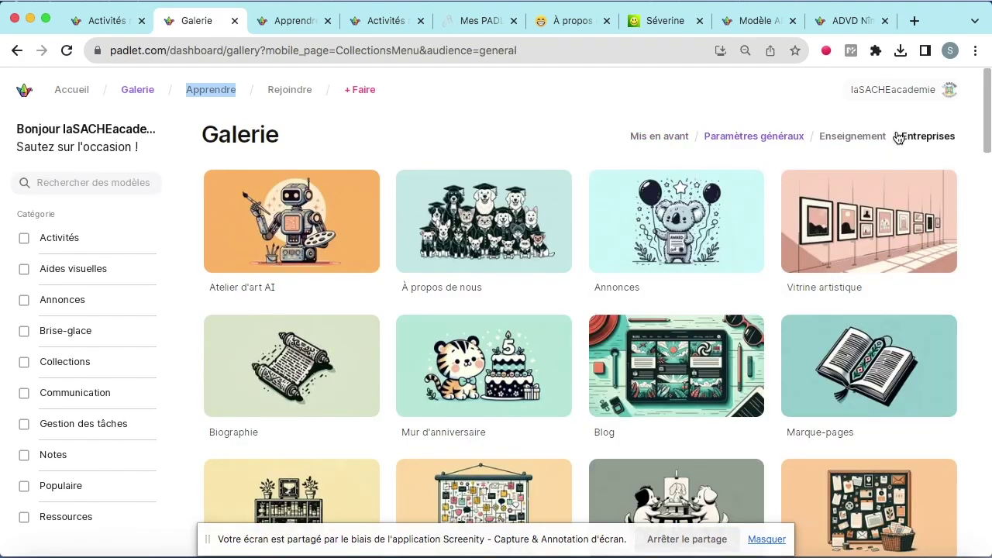
left_click(928, 136)
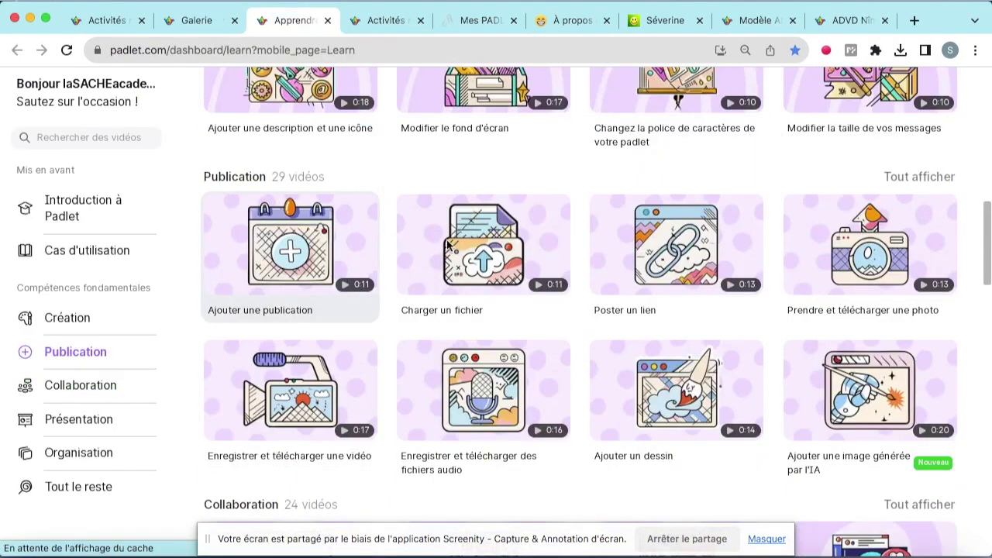
Step: Look through the tutorial videos on the Apprendre page, from Introduction à Padlet to Cas d'utilisation and Création
scroll(988, 188, "up", 5)
scroll(987, 187, "up", 5)
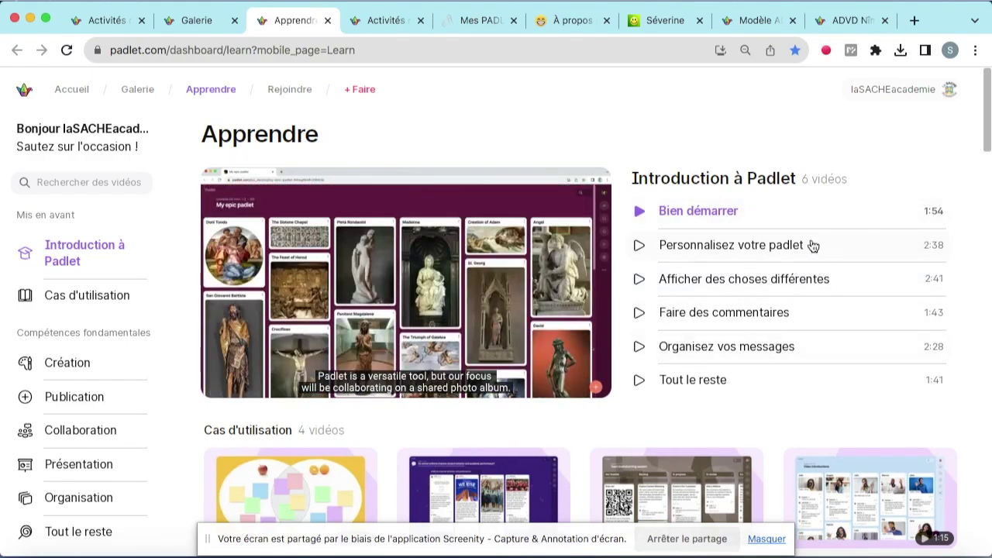
left_click_drag(987, 143, 988, 206)
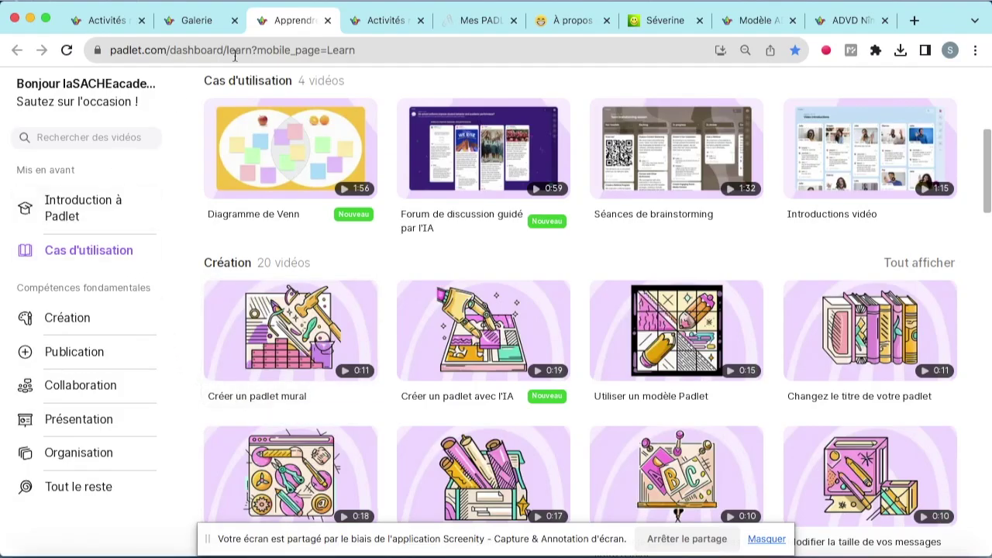
Step: From the Mes PADLET board, open the linked "Master 2 lundi 12 janvier : présentations" padlet, examine its posts and close it
left_click(384, 21)
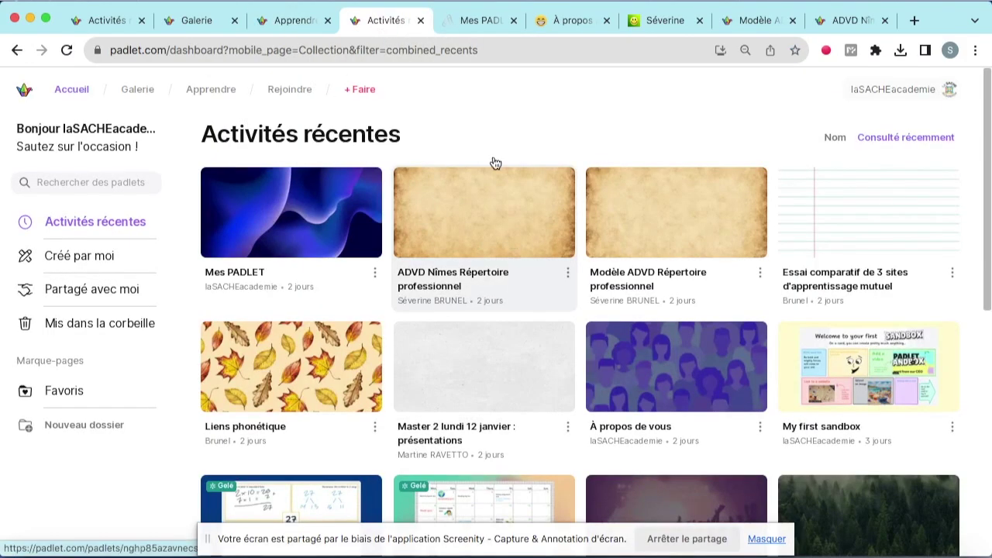
left_click(490, 25)
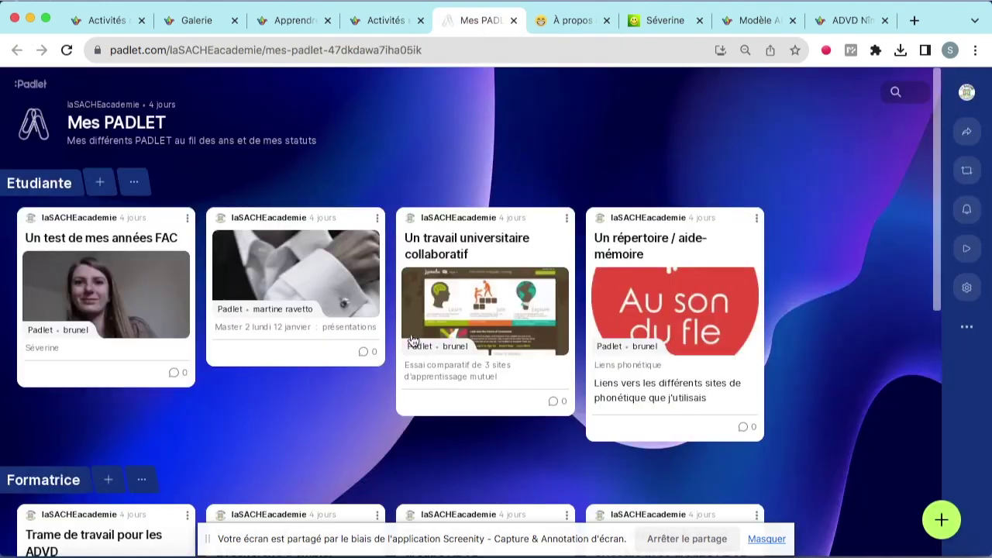
left_click(251, 273)
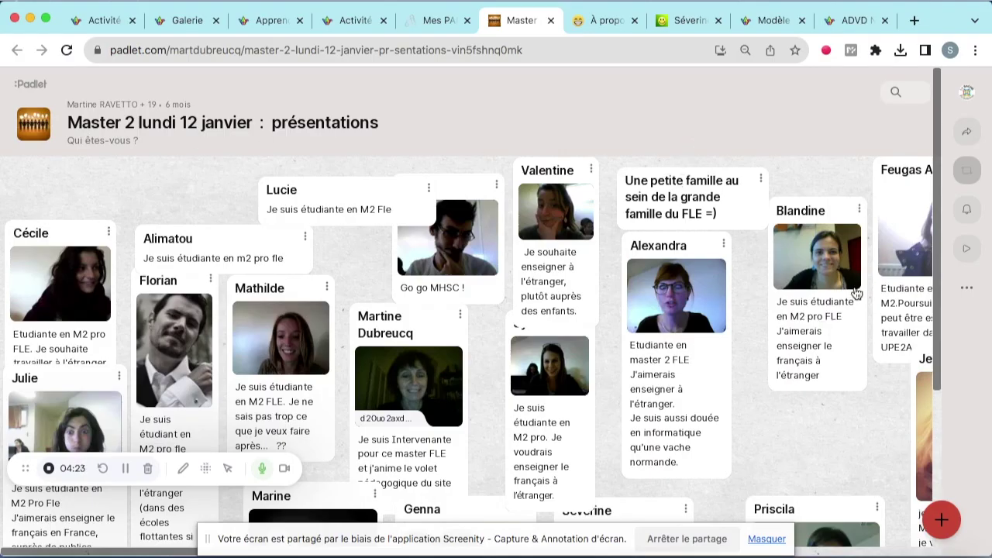
scroll(637, 438, "down", 1)
scroll(637, 438, "down", 3)
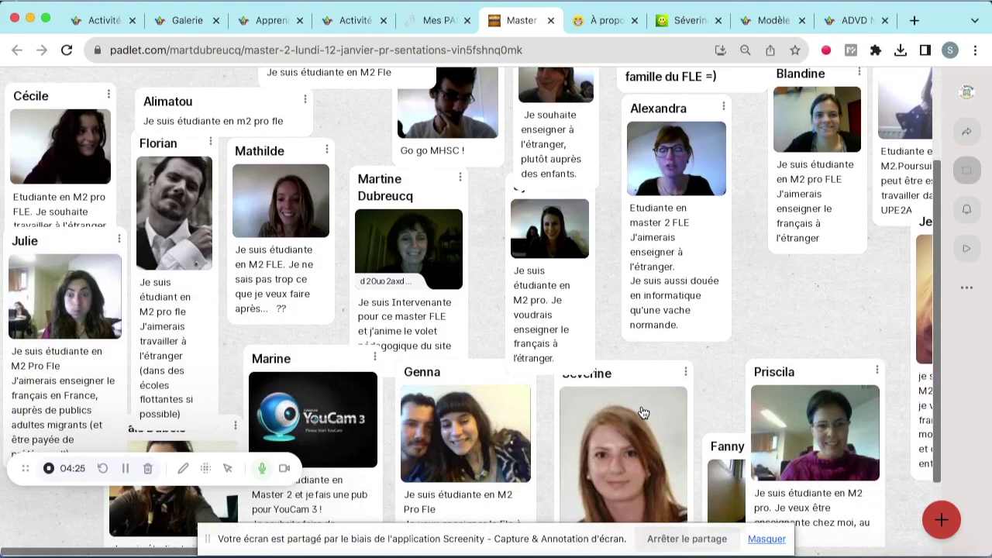
scroll(538, 111, "up", 3)
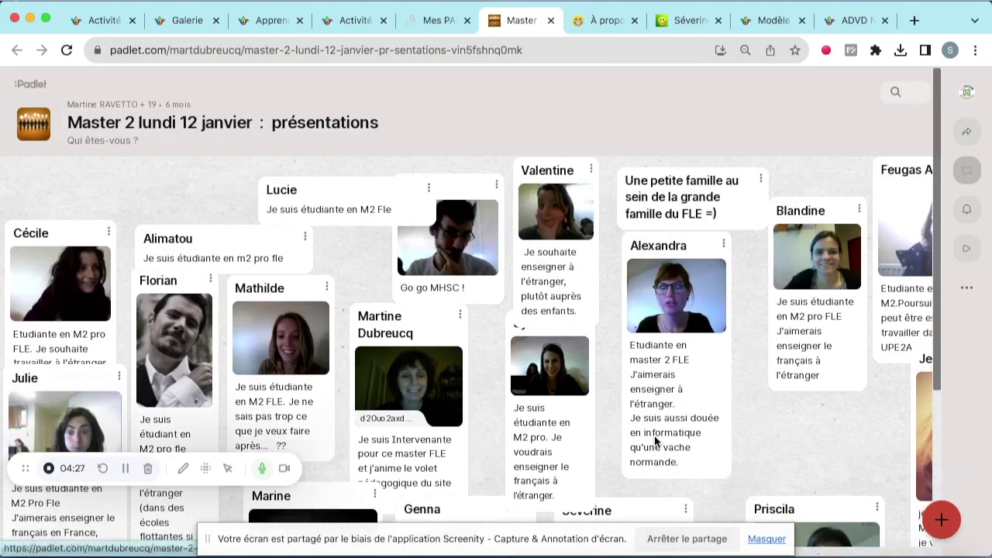
left_click(550, 21)
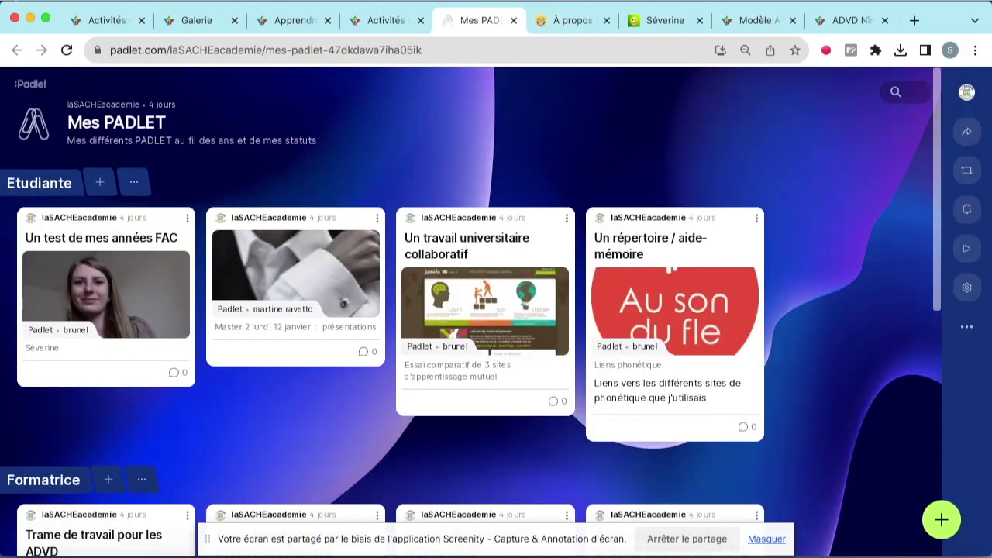
Step: Start a new post on the "À propos de vous" board and look over its form fields
left_click(570, 22)
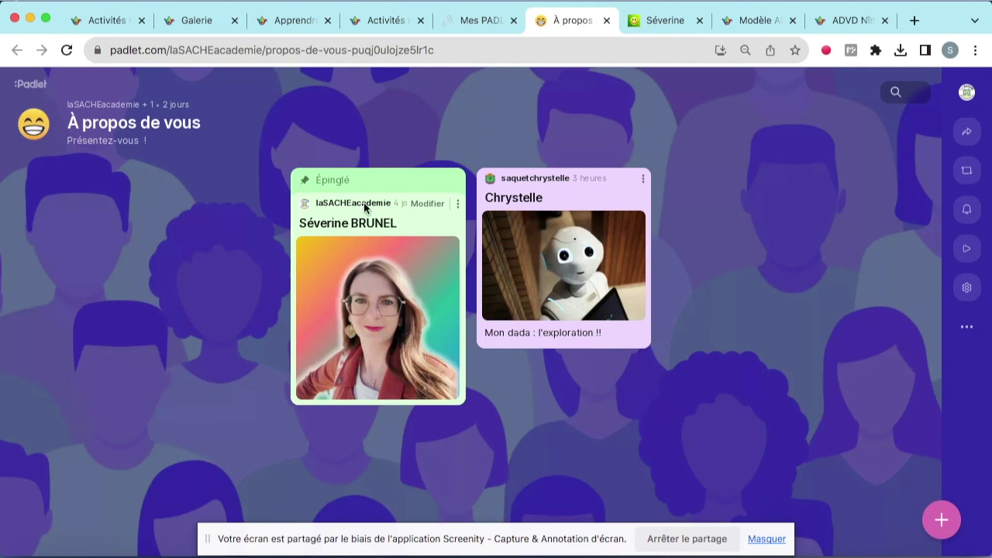
left_click(942, 522)
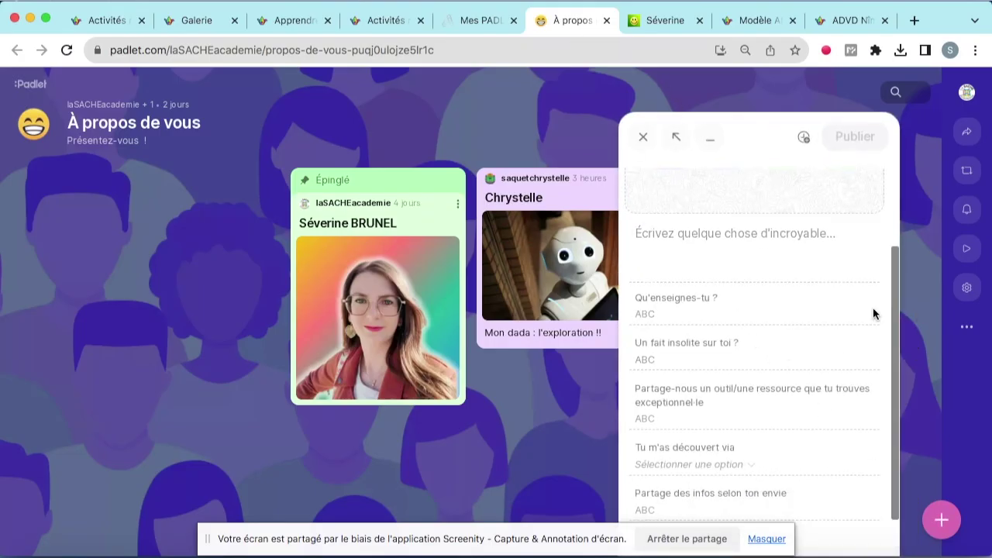
left_click_drag(886, 311, 874, 192)
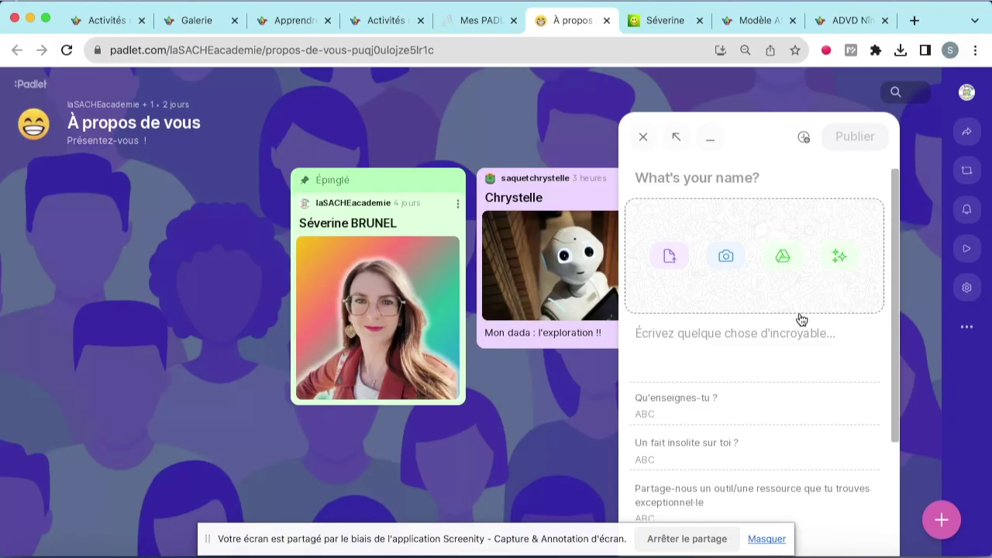
Step: Title the new post "La SACHE Académie" and enter "Présentation PADLET" as its body text
left_click(671, 180)
type("La")
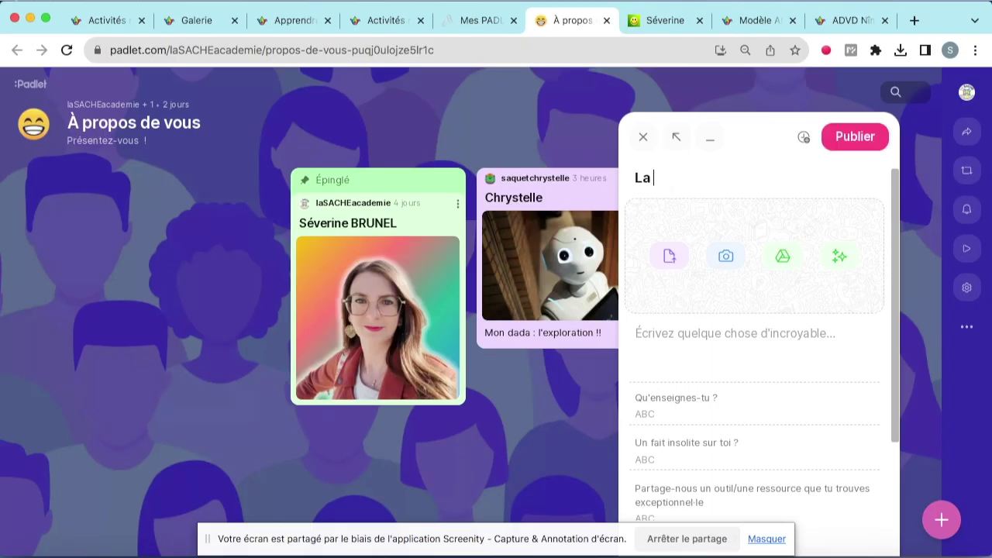
type(" SaCHE")
key("BackSpace")
key("BackSpace")
type("ACHE Académeie")
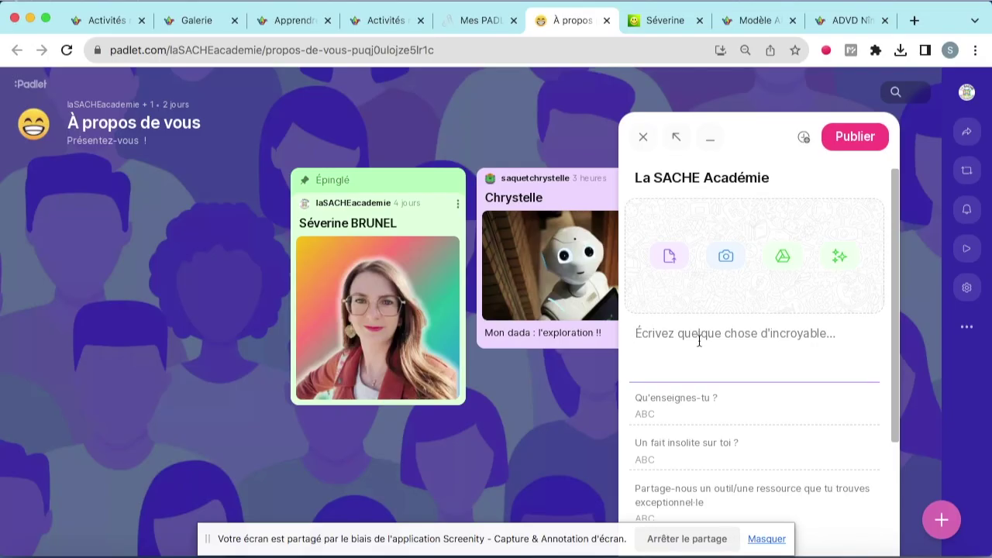
type("Présentation PADLET")
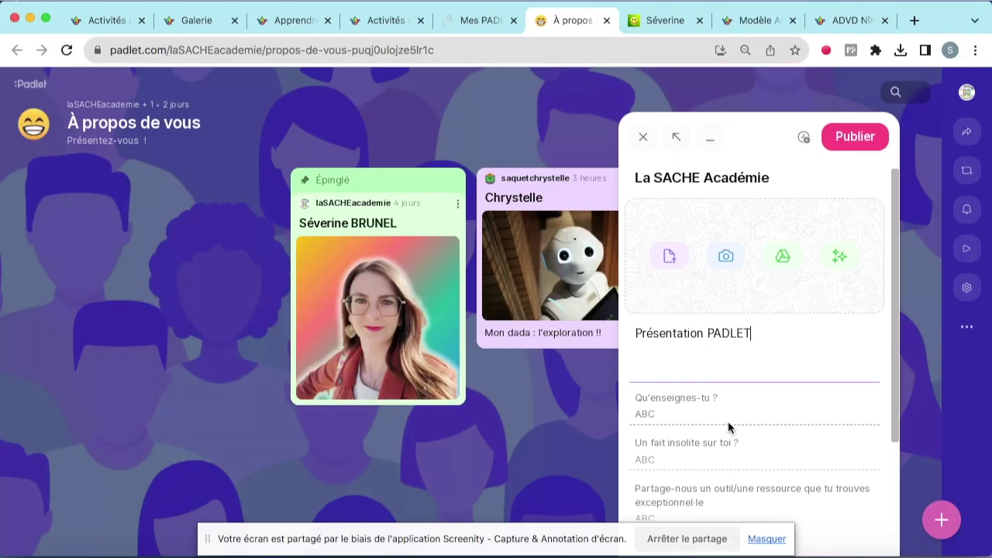
Step: Answer "Un fait insolite sur toi ?" with "fzG" in the new post and publish it
scroll(728, 423, "down", 2)
left_click(713, 372)
type("fzG")
scroll(726, 423, "up", 1)
scroll(728, 421, "down", 1)
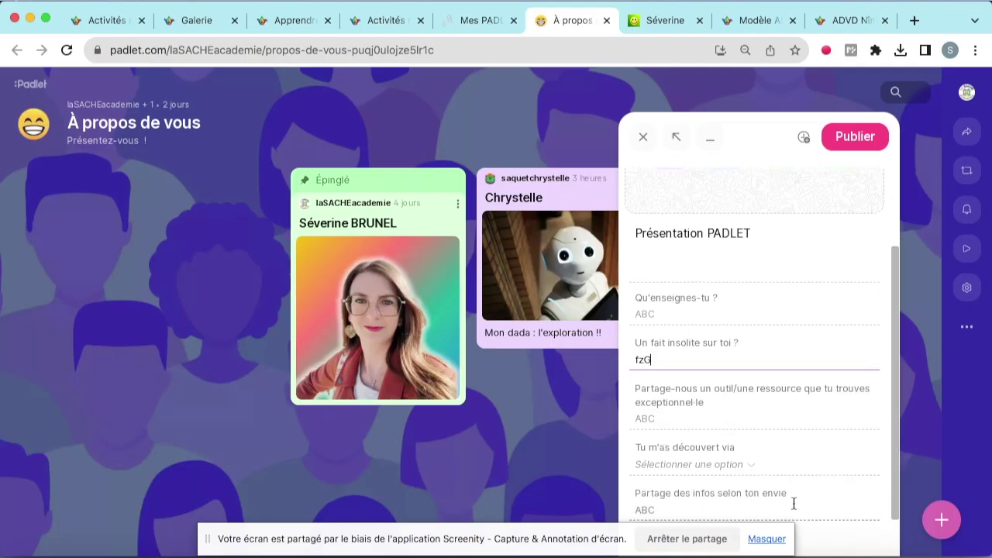
left_click(761, 137)
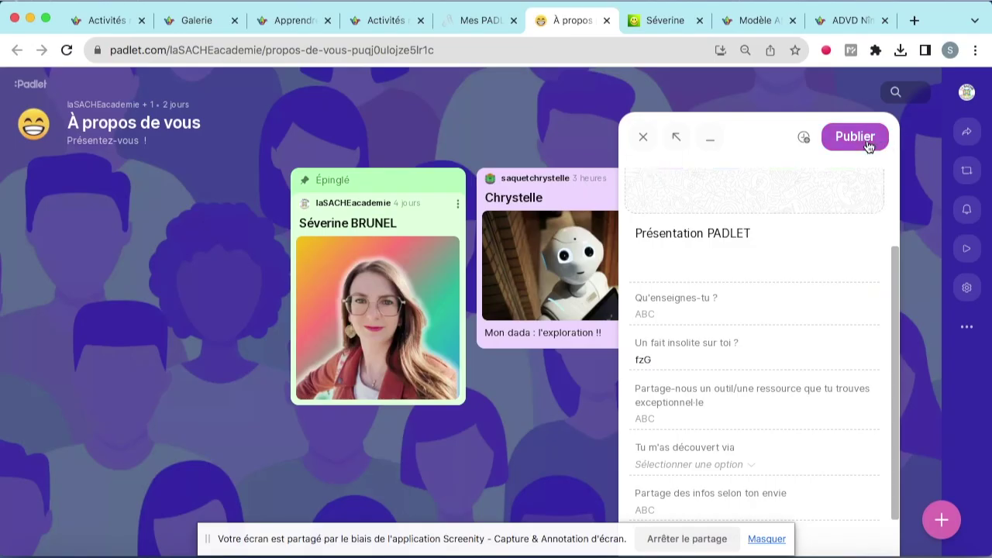
left_click(868, 143)
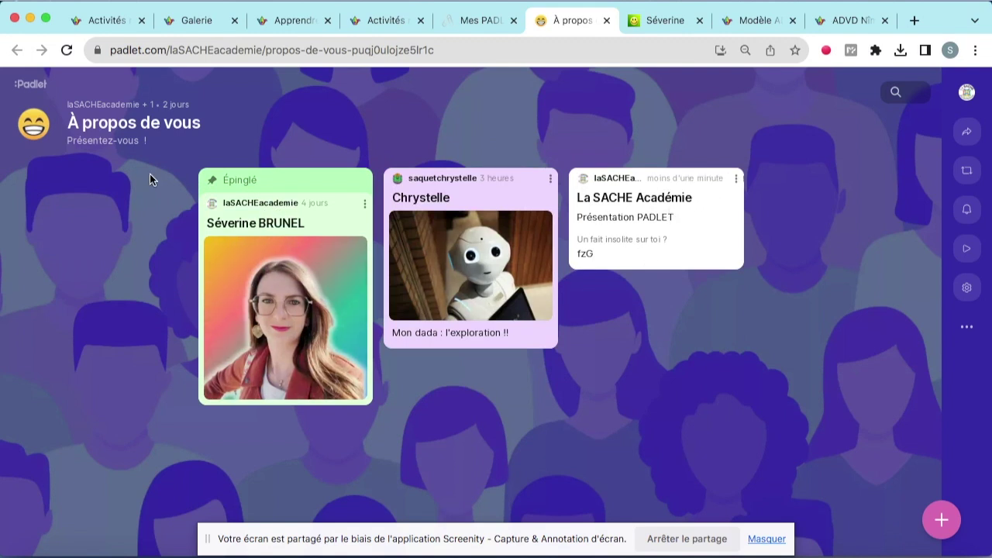
Step: Change the "À propos de vous" board's format to Toile in its settings and return to the board
left_click(966, 293)
scroll(799, 398, "down", 5)
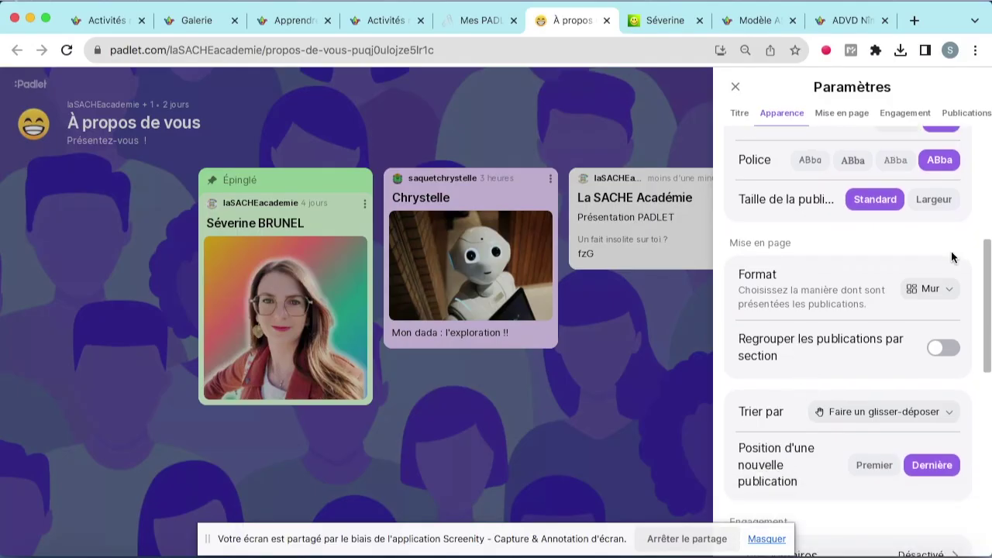
left_click(934, 290)
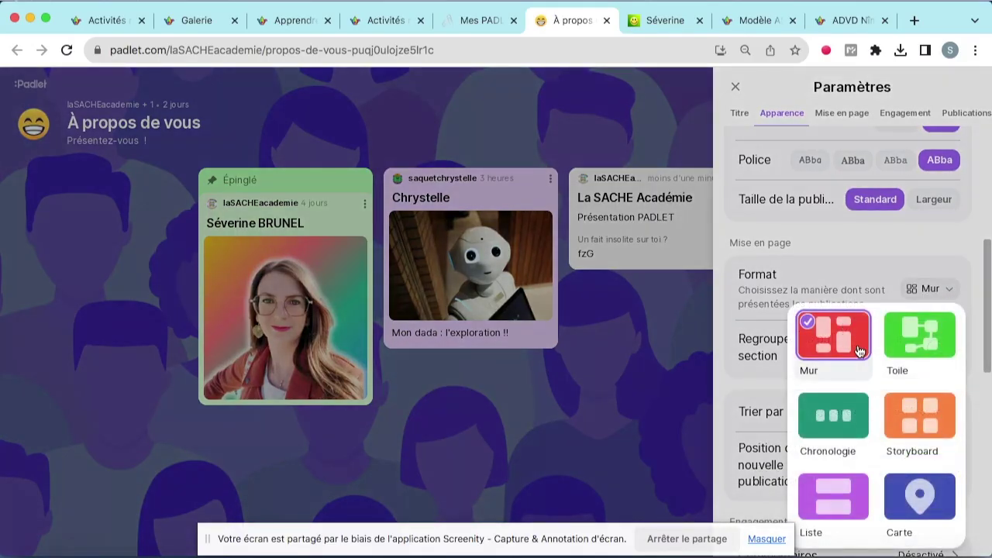
left_click(920, 335)
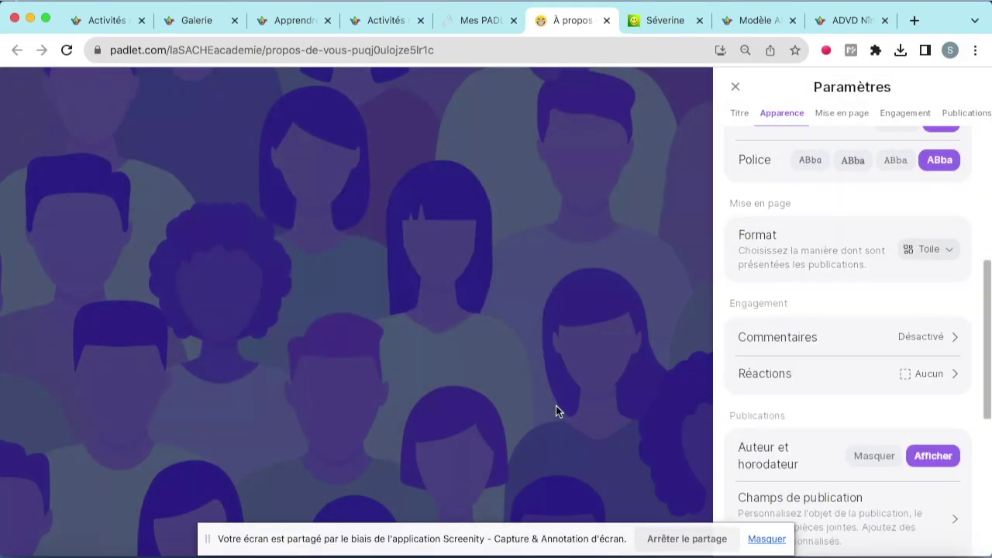
left_click(485, 383)
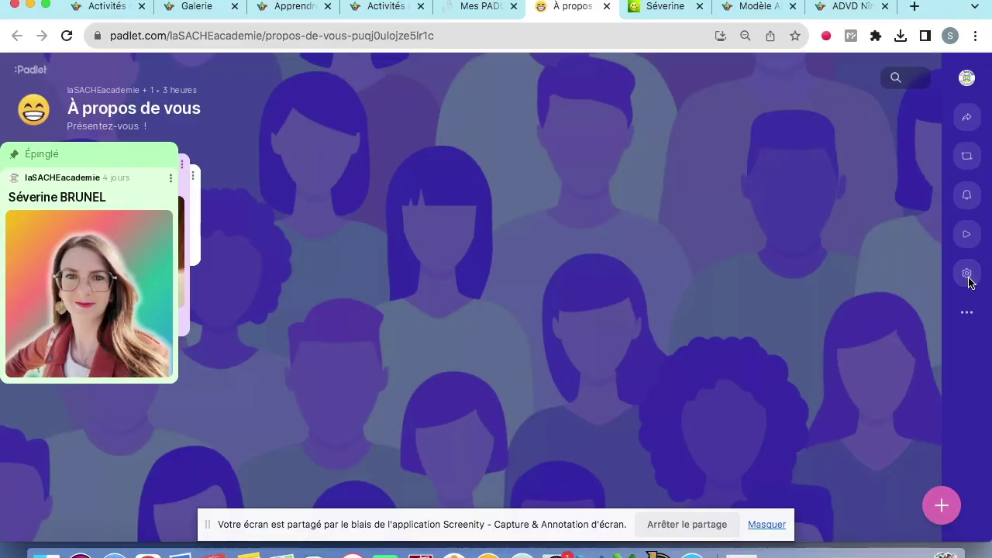
Step: Review the board's settings, set its format to Storyboard and close the settings
left_click(968, 278)
scroll(857, 456, "down", 2)
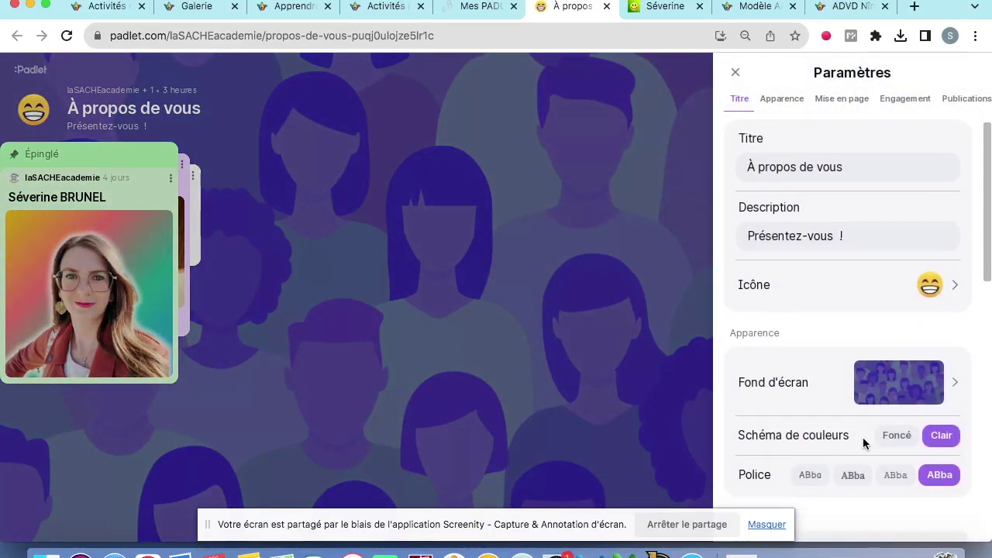
scroll(862, 437, "down", 8)
scroll(946, 399, "down", 4)
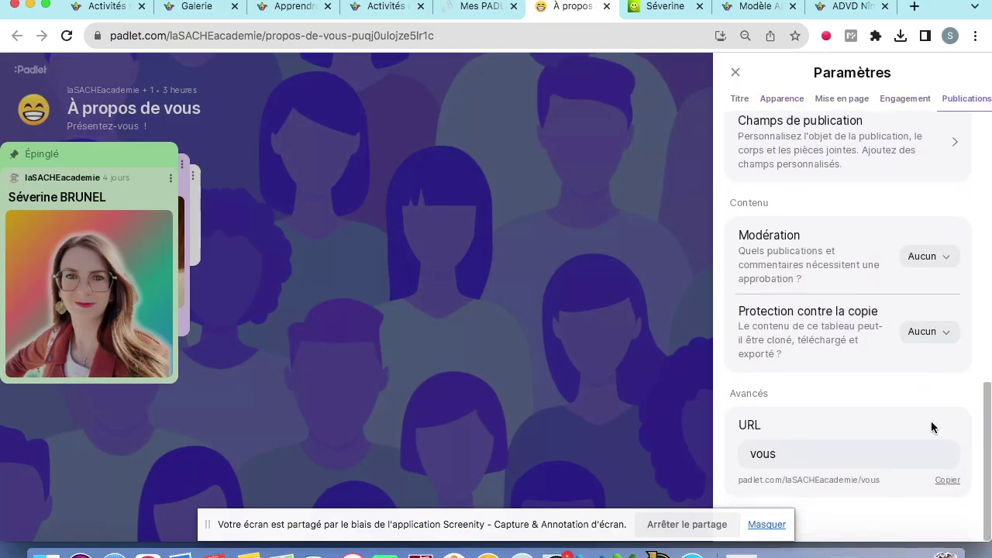
scroll(887, 274, "up", 5)
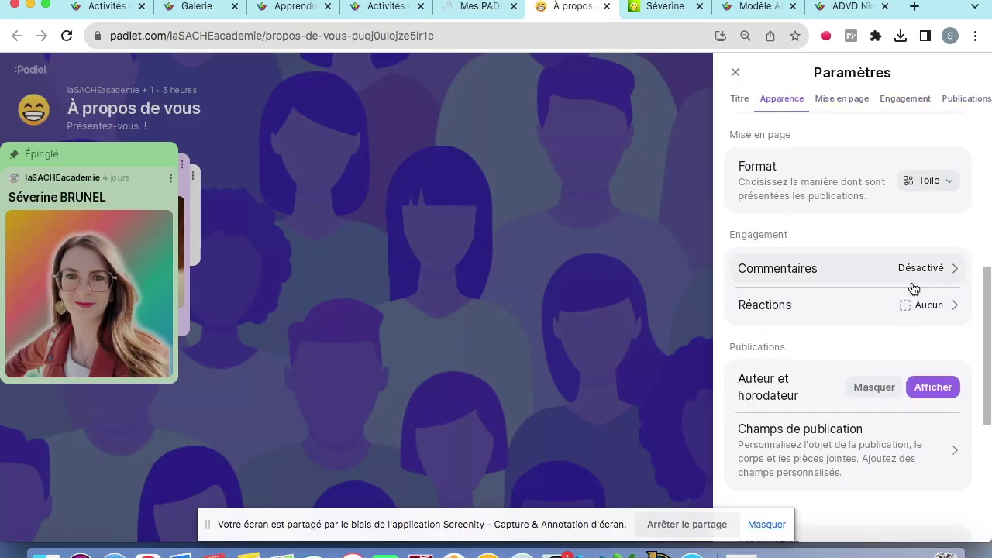
left_click(937, 184)
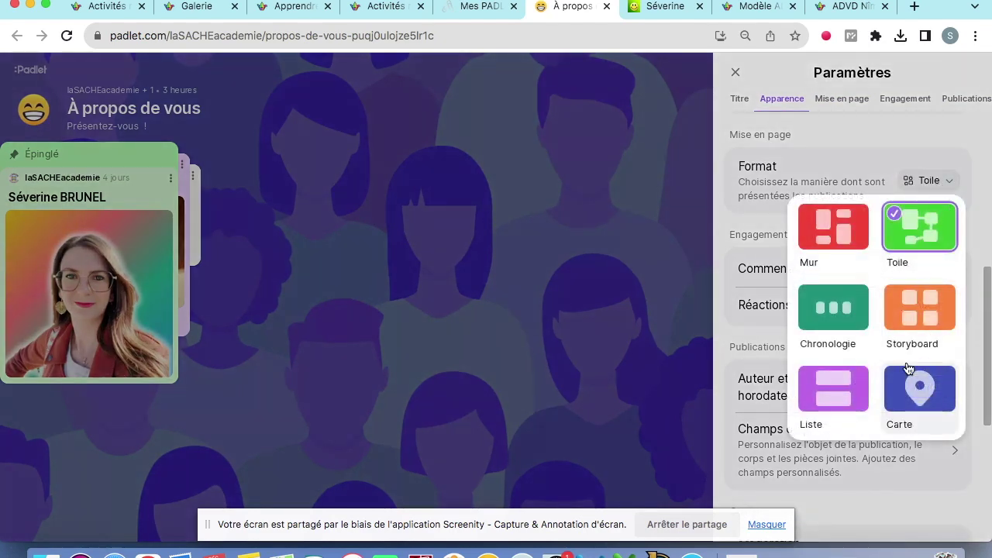
left_click(914, 324)
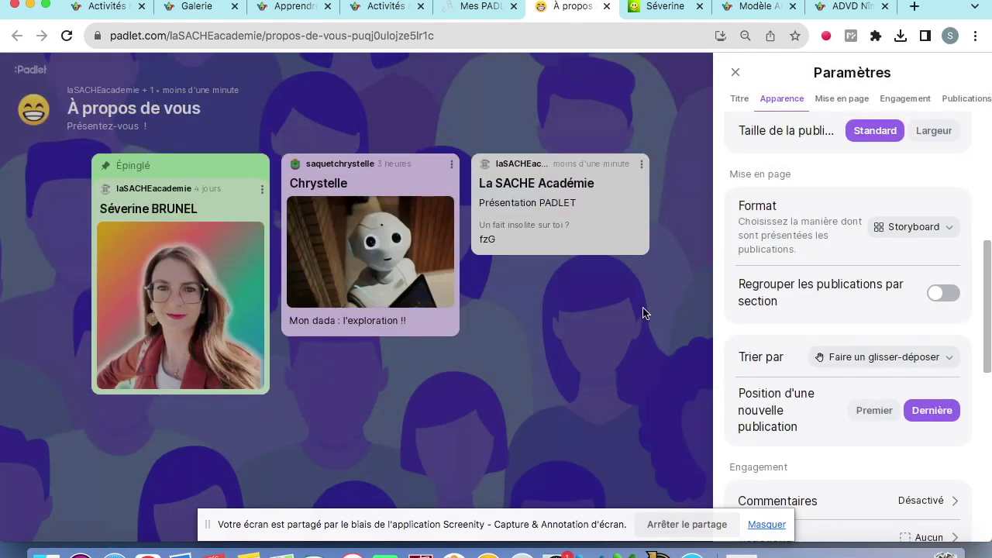
left_click(403, 427)
Step: Move the "La SACHE Académie" post directly after the pinned post
left_click_drag(421, 164, 428, 359)
left_click_drag(583, 169, 692, 159)
left_click_drag(378, 170, 390, 261)
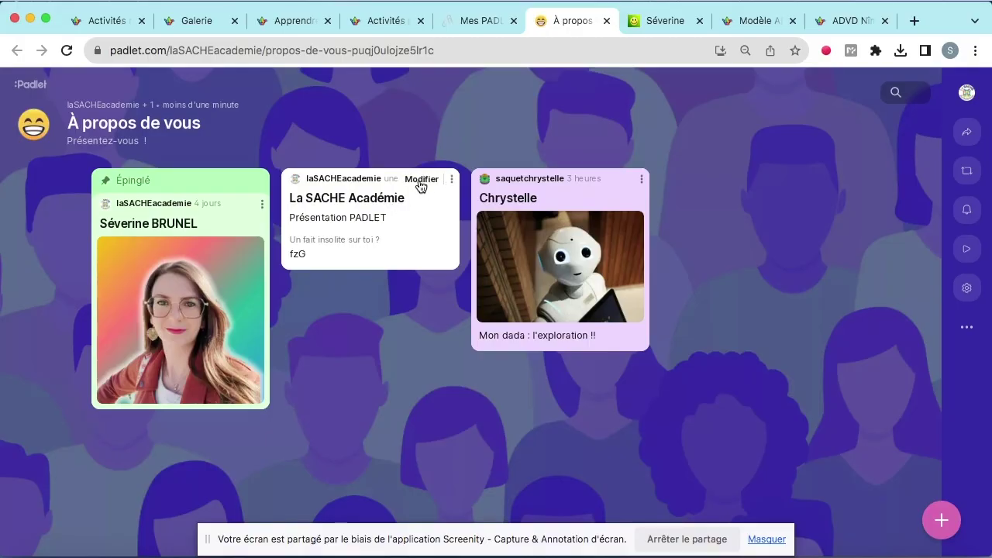
Step: Edit the "La SACHE Académie" post, set its colour to Bleu and update it
left_click(421, 180)
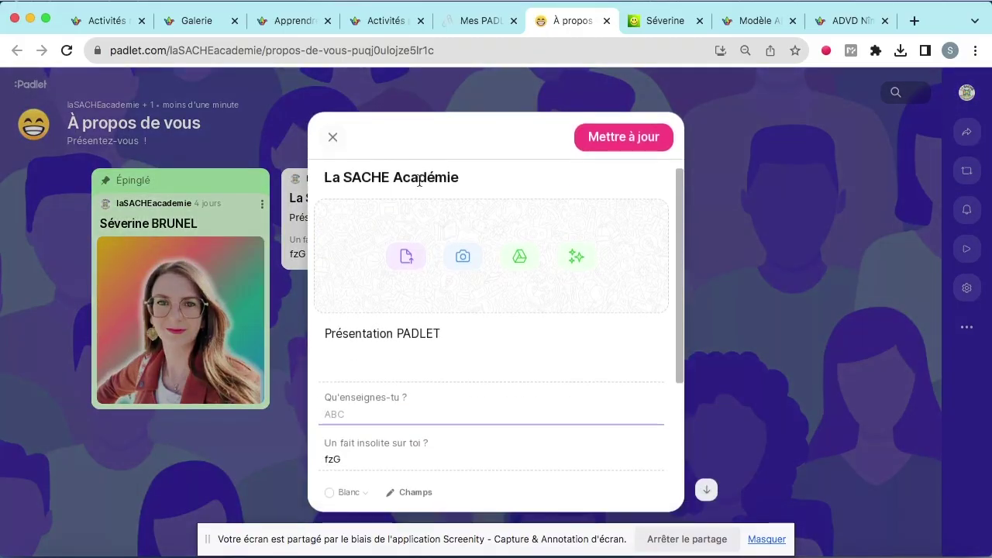
left_click(347, 492)
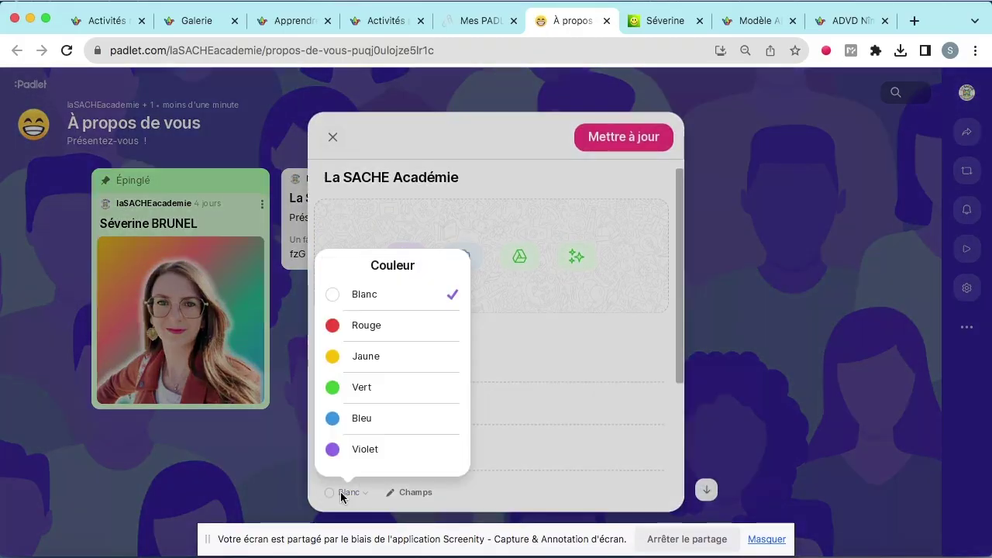
left_click(370, 418)
left_click(629, 147)
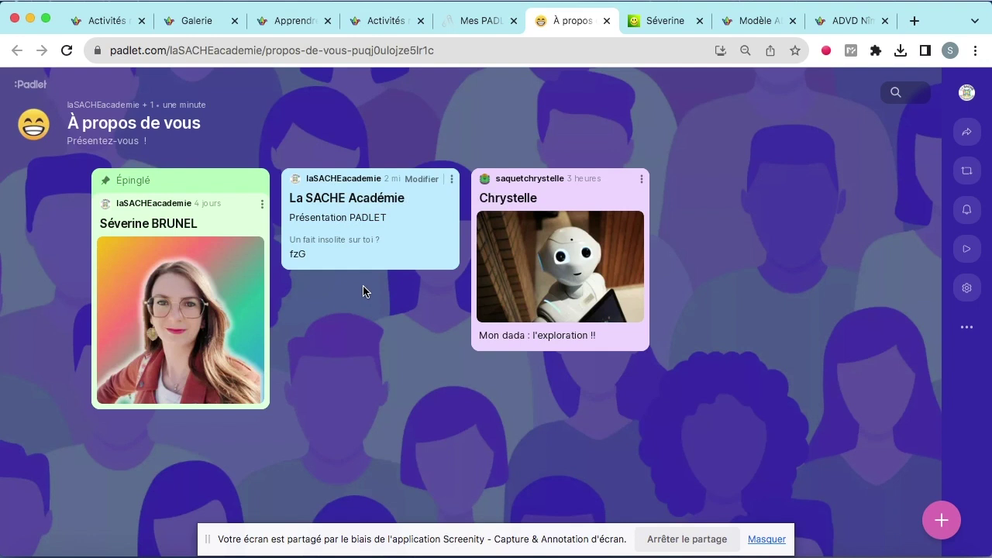
Step: From the Mes PADLET board, open the "Essai comparatif de 3 sites d'apprentissage mutuel" padlet and examine its posts and the Rappel des consignes
left_click(473, 21)
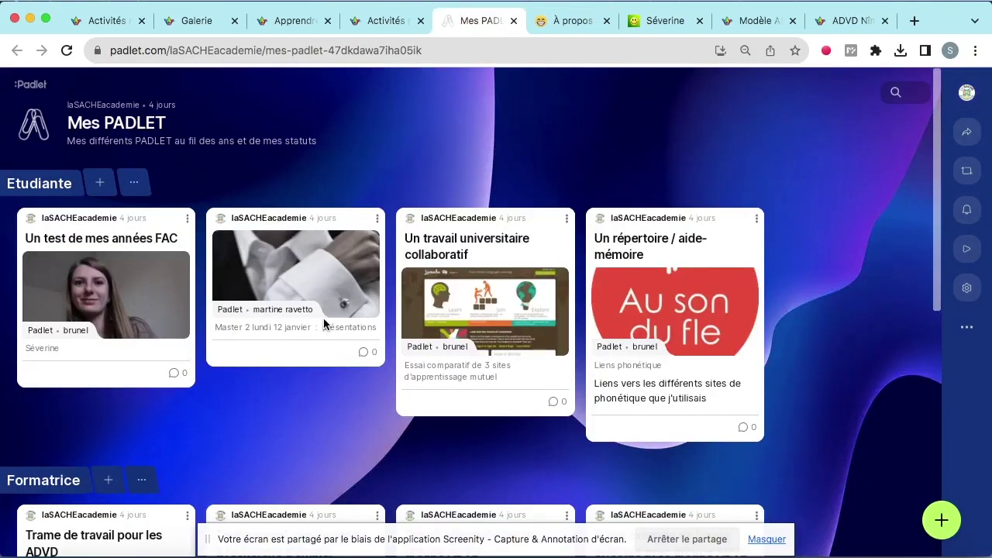
middle_click(468, 256)
scroll(468, 259, "down", 1)
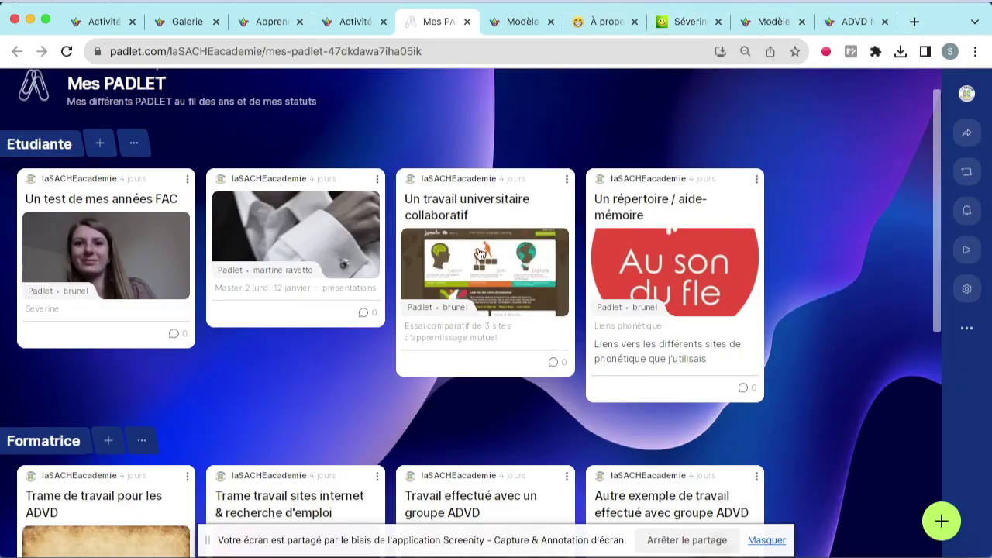
left_click(487, 253)
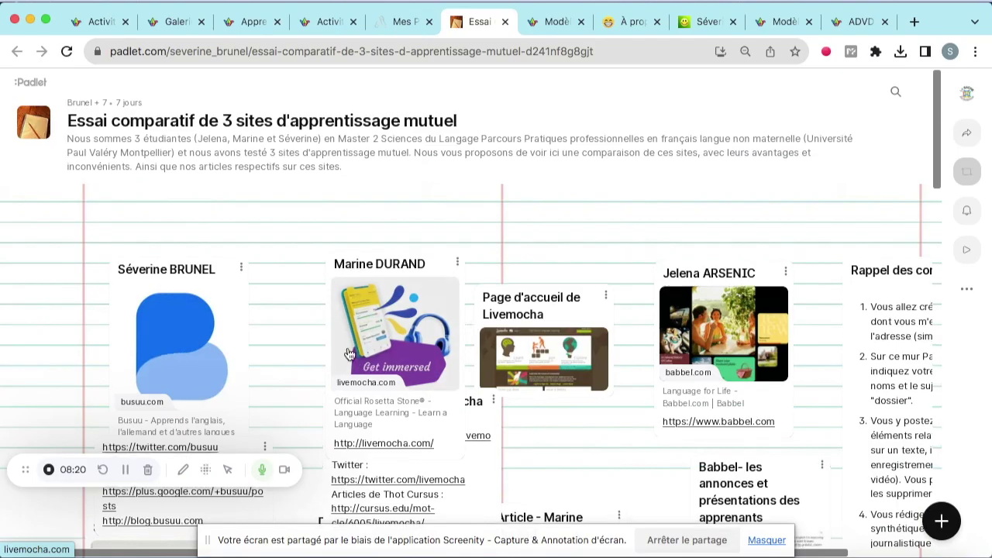
scroll(319, 348, "down", 4)
scroll(318, 349, "down", 3)
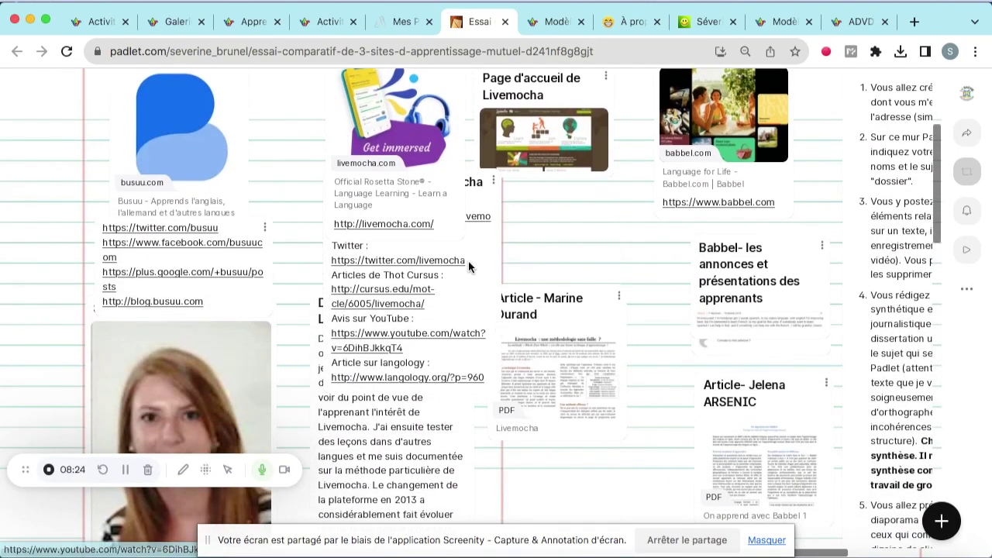
scroll(664, 295, "up", 1)
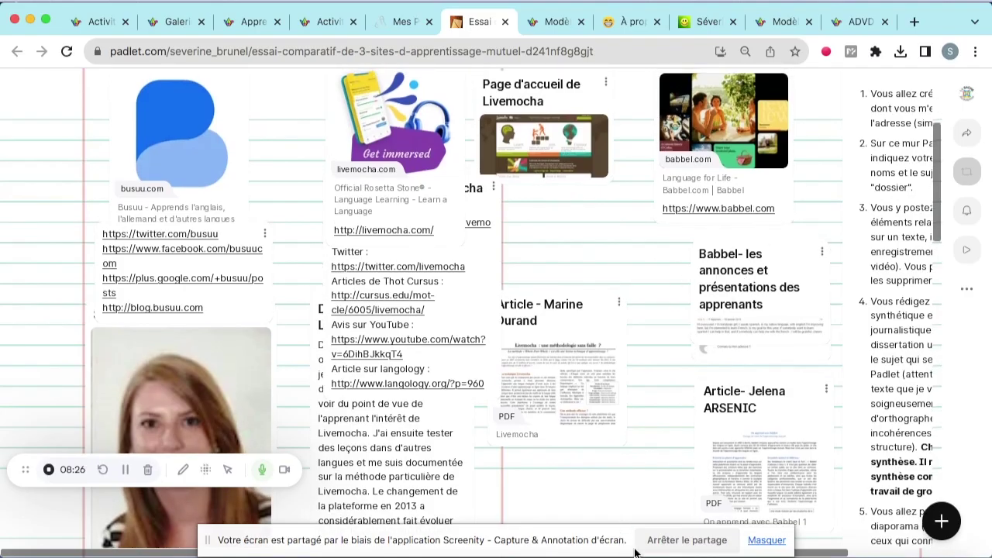
scroll(890, 288, "right", 3)
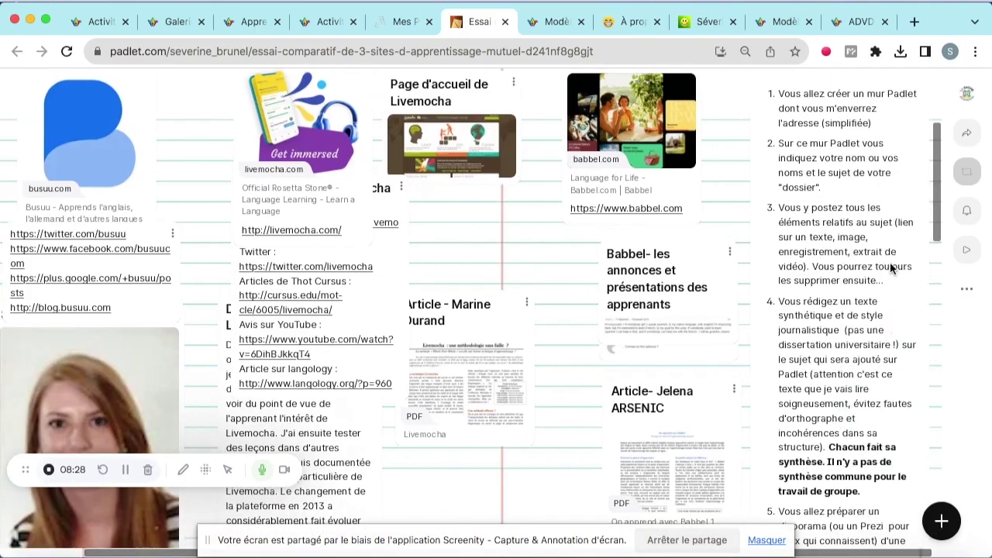
scroll(889, 289, "down", 4)
left_click_drag(938, 255, 904, 1)
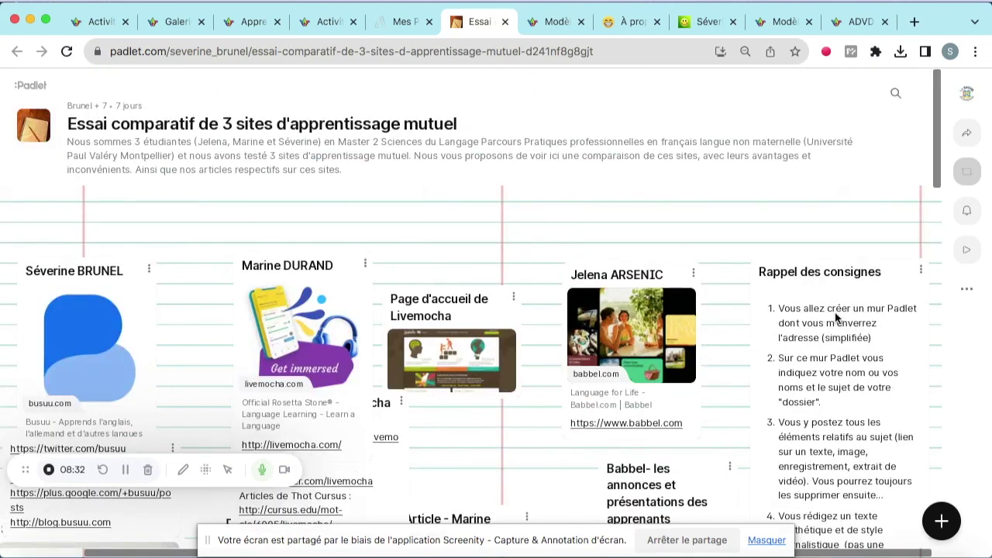
left_click_drag(939, 136, 941, 240)
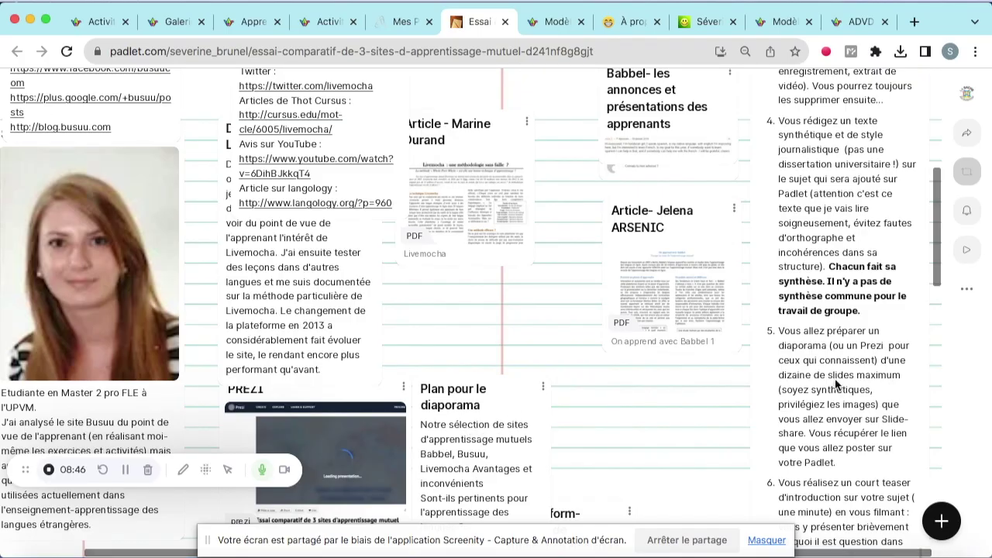
left_click_drag(937, 264, 938, 360)
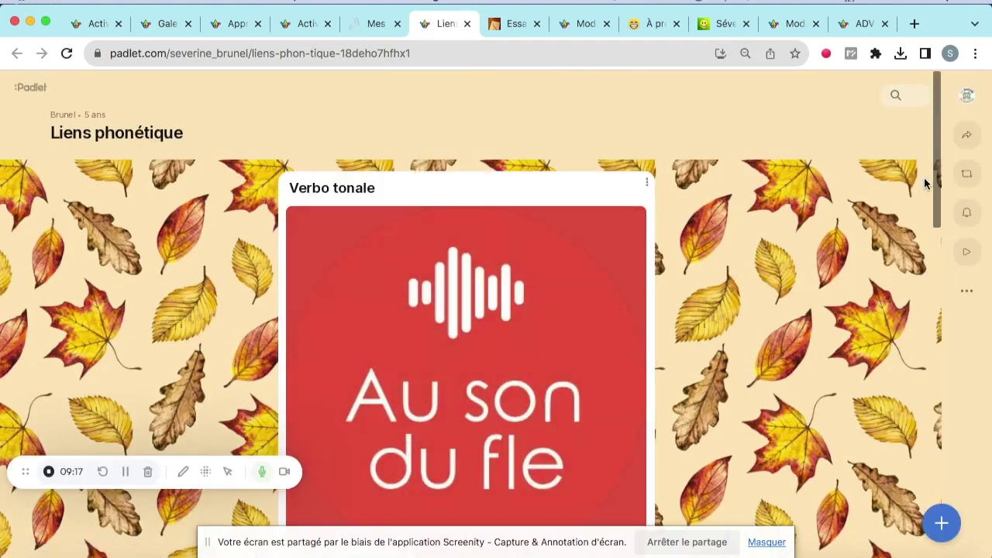
Step: Look through the "Liens phonétique" padlet down to its phonetique.free post, and close it
left_click_drag(934, 159, 934, 550)
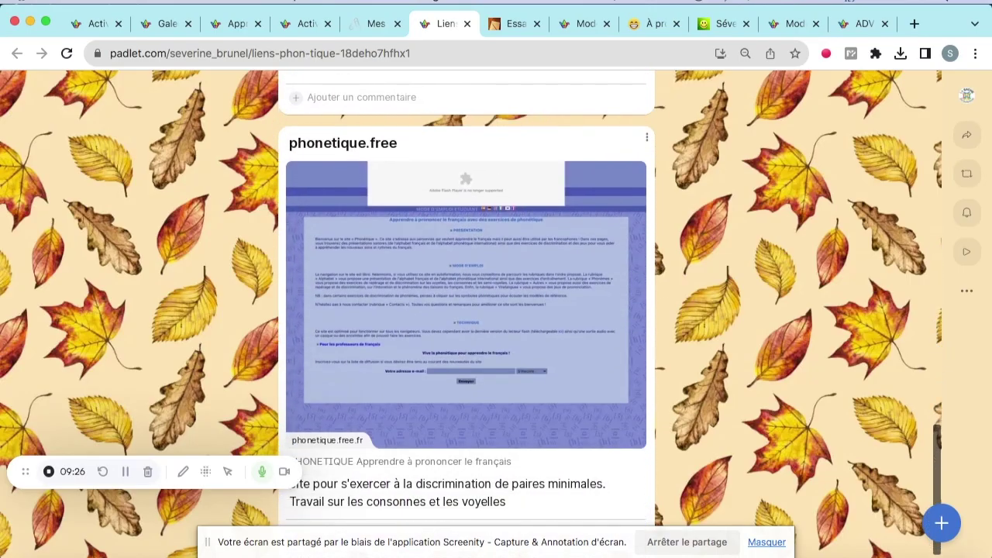
left_click(466, 24)
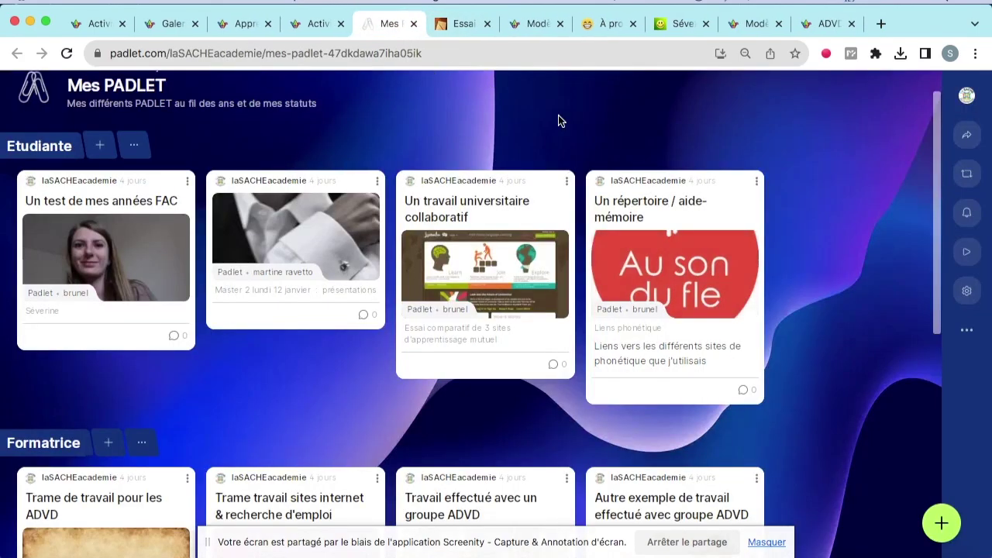
Step: From the Formatrice section of Mes PADLET, open the "Modèle ADVD Répertoire professionnel" padlet and look through all its columns
left_click_drag(940, 191, 933, 346)
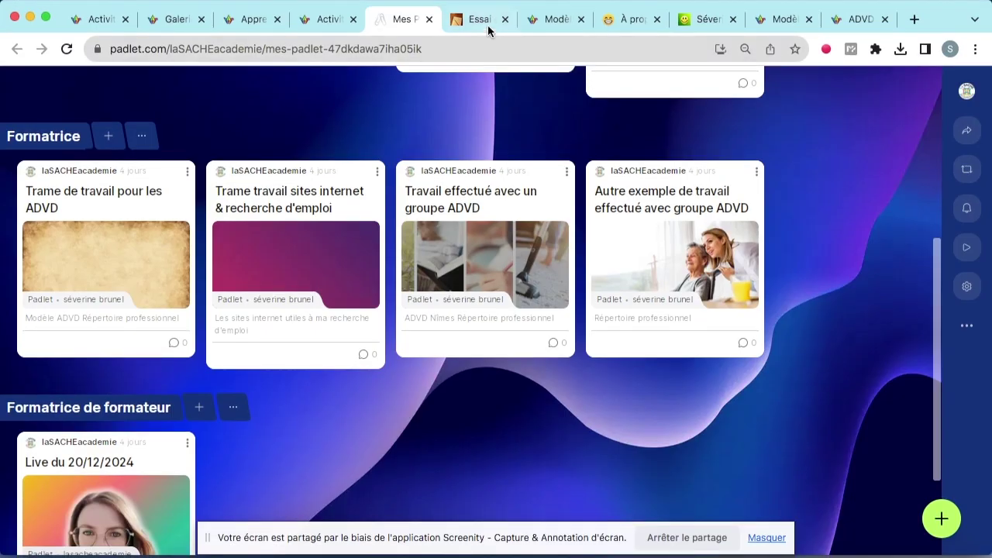
left_click(109, 258)
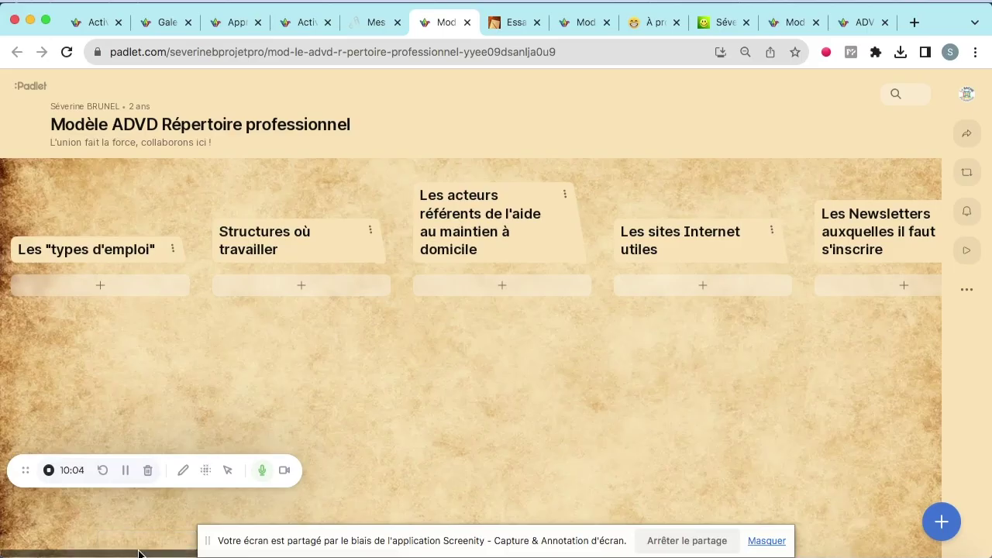
scroll(214, 548, "right", 3)
scroll(214, 548, "right", 7)
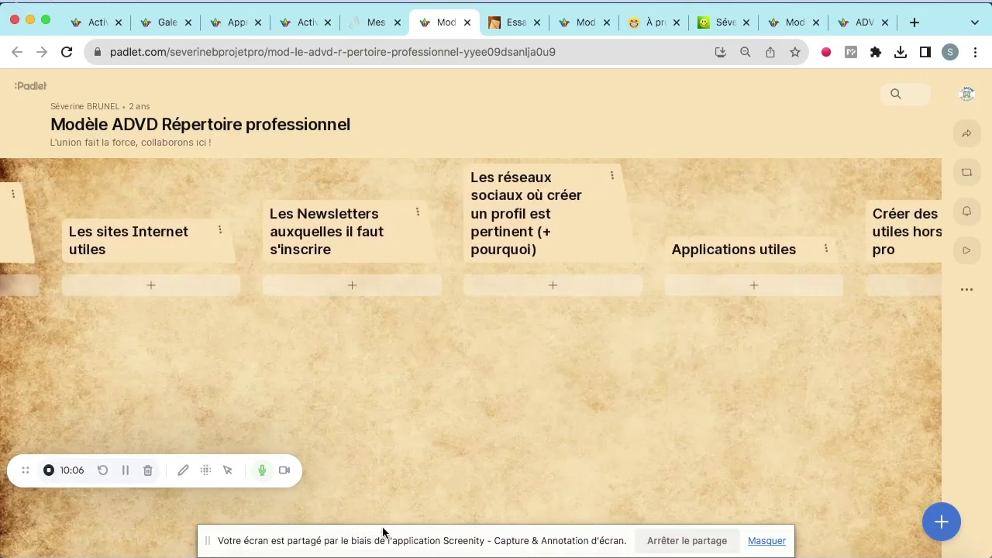
scroll(444, 529, "right", 7)
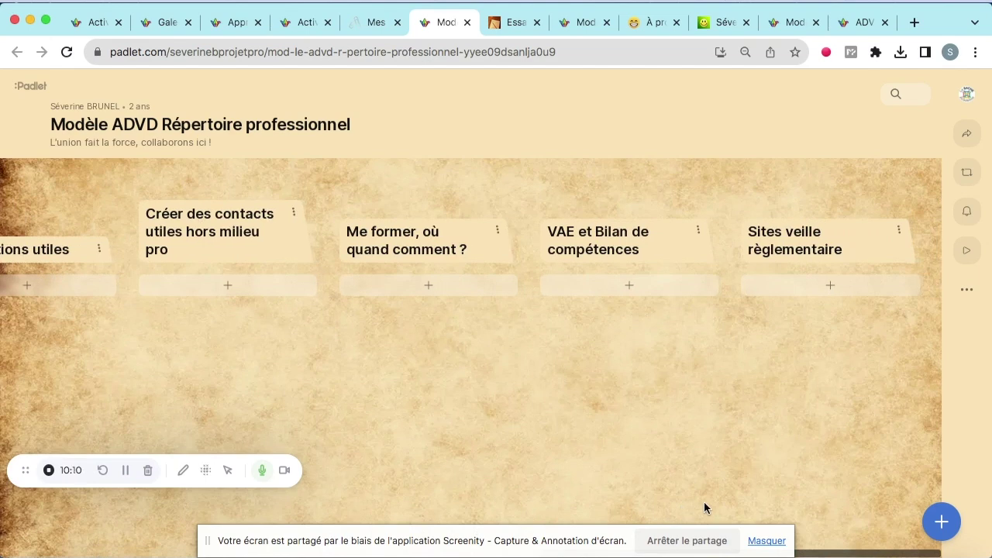
scroll(704, 507, "left", 15)
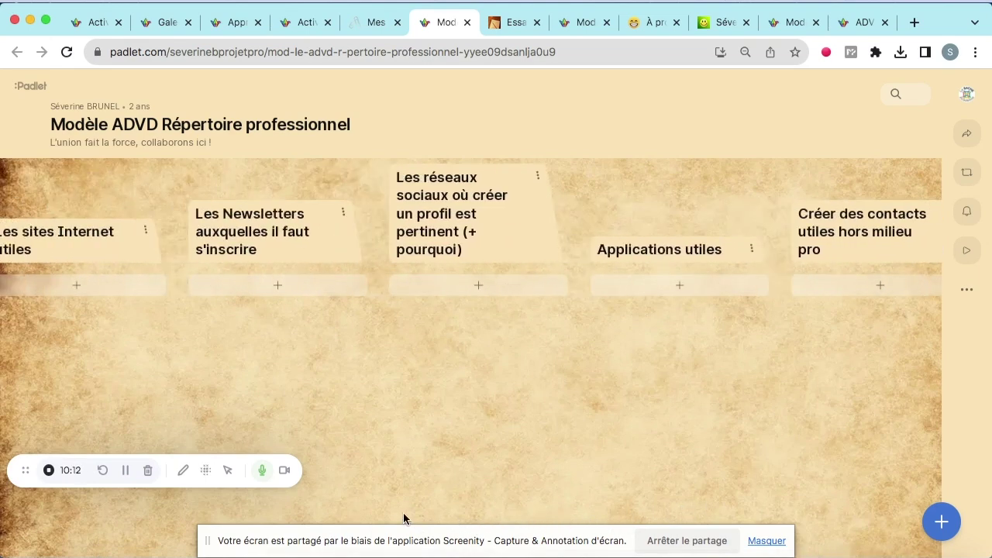
scroll(200, 513, "left", 2)
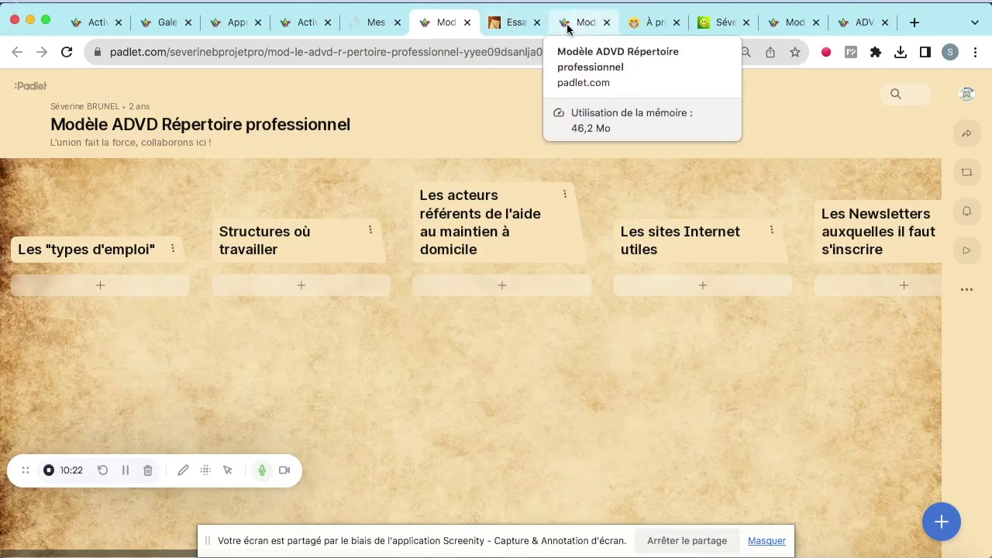
Step: Examine the filled-in columns of the "ADVD Nîmes Répertoire professionnel" padlet, and return to the Activités récentes dashboard
left_click(857, 25)
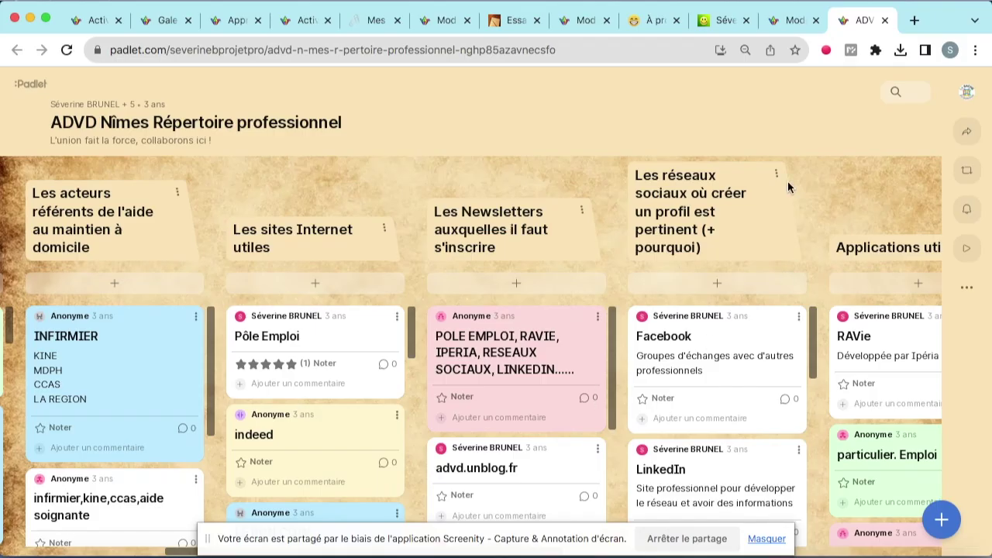
key("super+1")
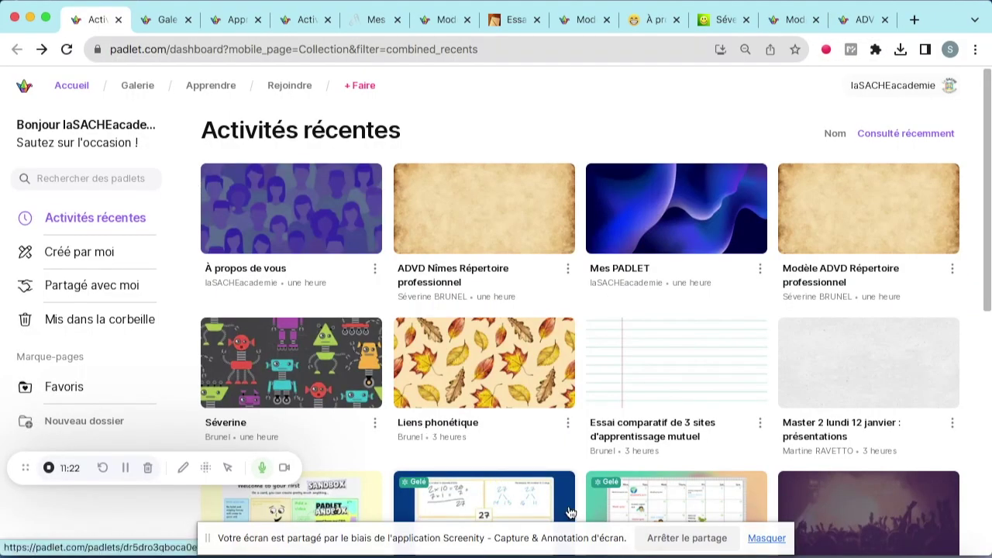
Step: Open the Mes PADLET board to look it over, and create a new padlet from the blank Sandbox option
left_click(637, 230)
left_click_drag(939, 225, 962, 491)
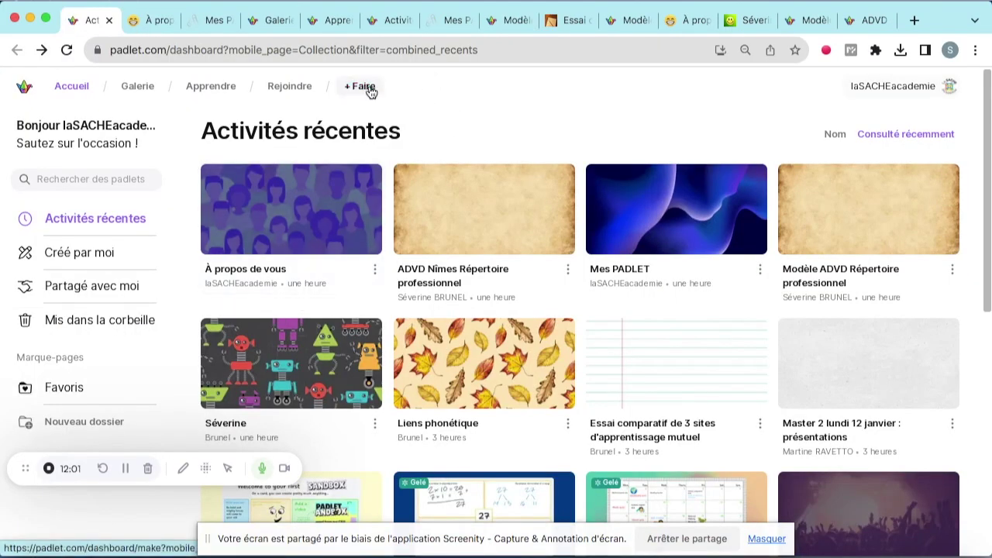
left_click(371, 92)
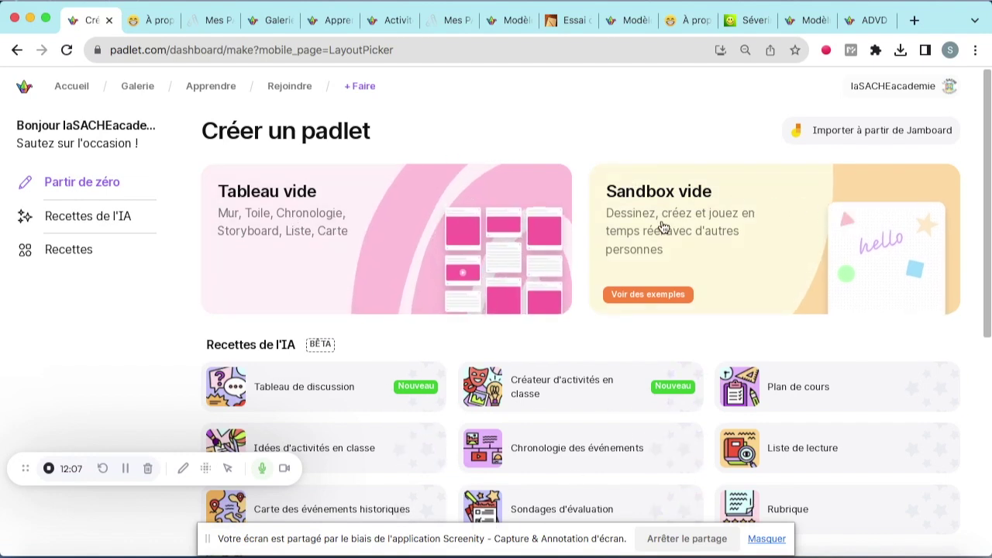
left_click(731, 248)
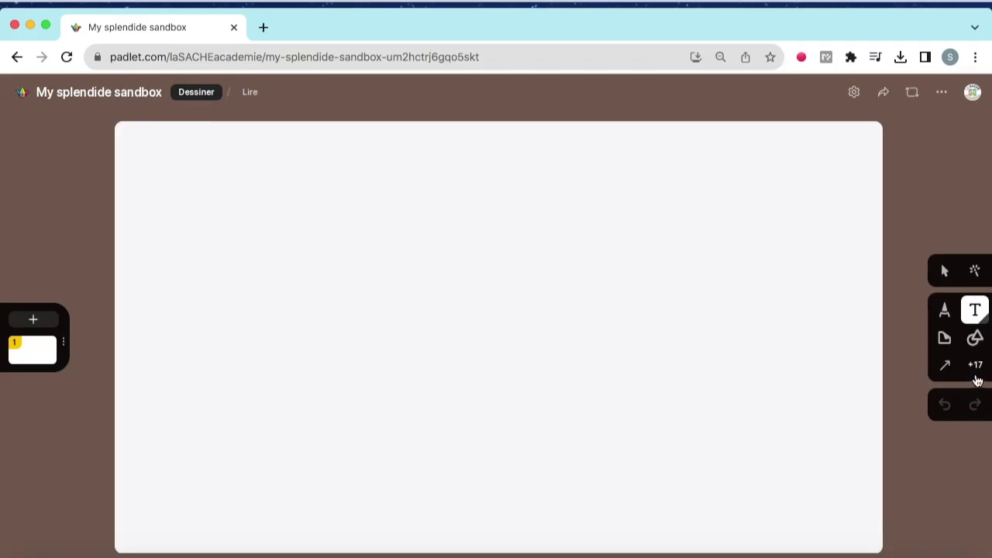
Step: Draw a sun in yellow pen on the sandbox's first card, with a circle and six rays
left_click(945, 312)
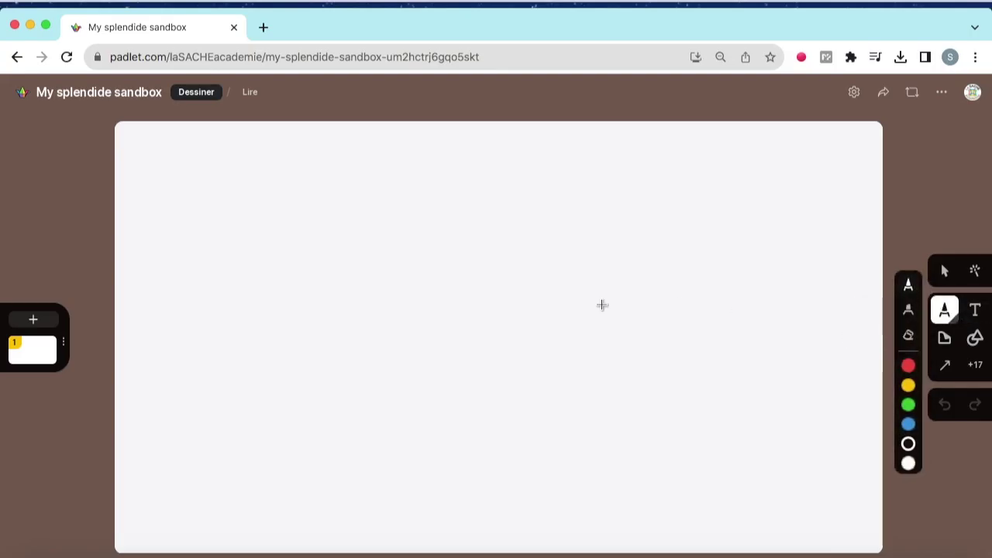
left_click(908, 385)
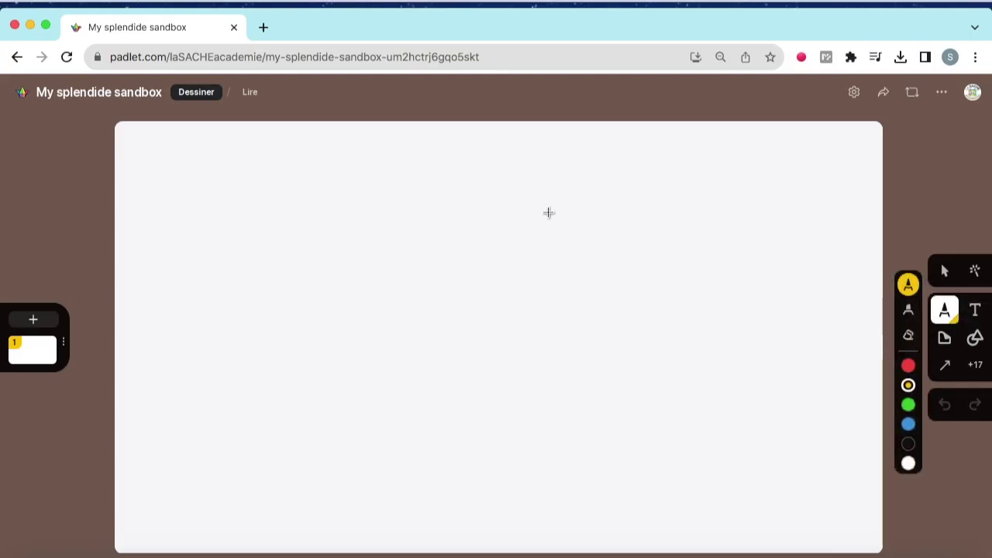
mouse_move(585, 216)
left_mouse_down()
mouse_move(589, 270)
mouse_move(607, 219)
mouse_move(582, 202)
mouse_move(571, 168)
left_mouse_up()
left_click_drag(564, 241, 463, 241)
left_click_drag(579, 265, 539, 308)
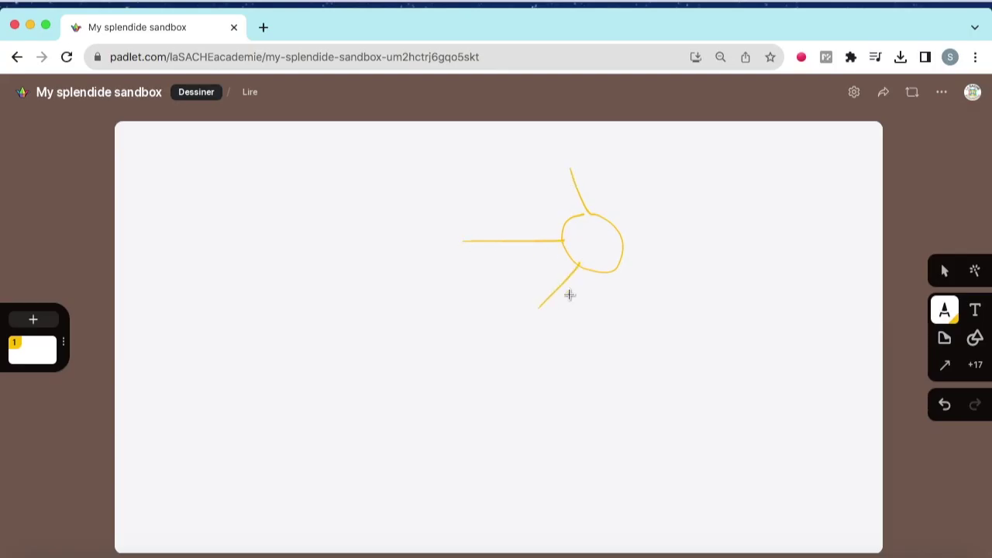
left_click_drag(611, 274, 637, 301)
left_click_drag(623, 258, 718, 248)
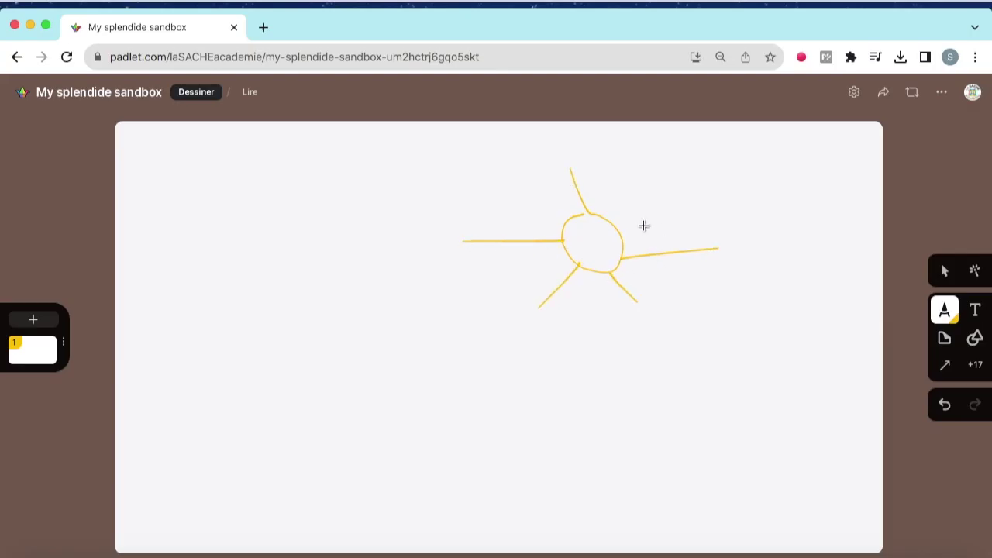
left_click_drag(618, 227, 652, 215)
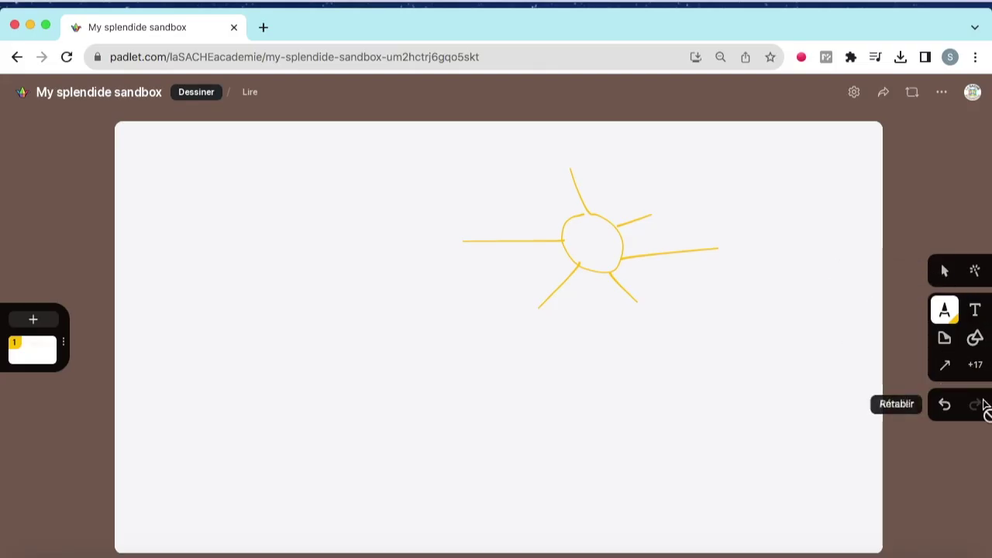
Step: Examine the extra content types that can be inserted into the sandbox, and close the list
left_click(976, 373)
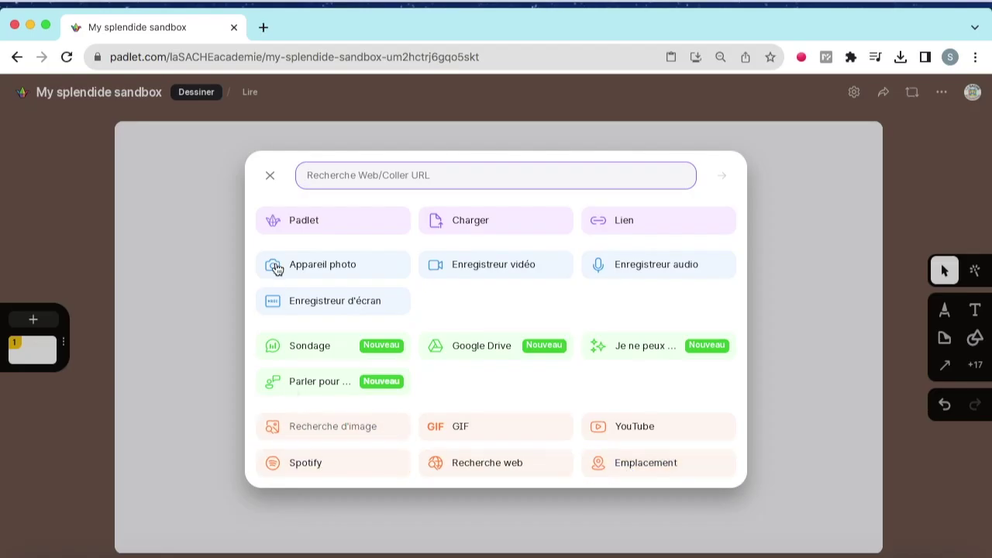
left_click(271, 177)
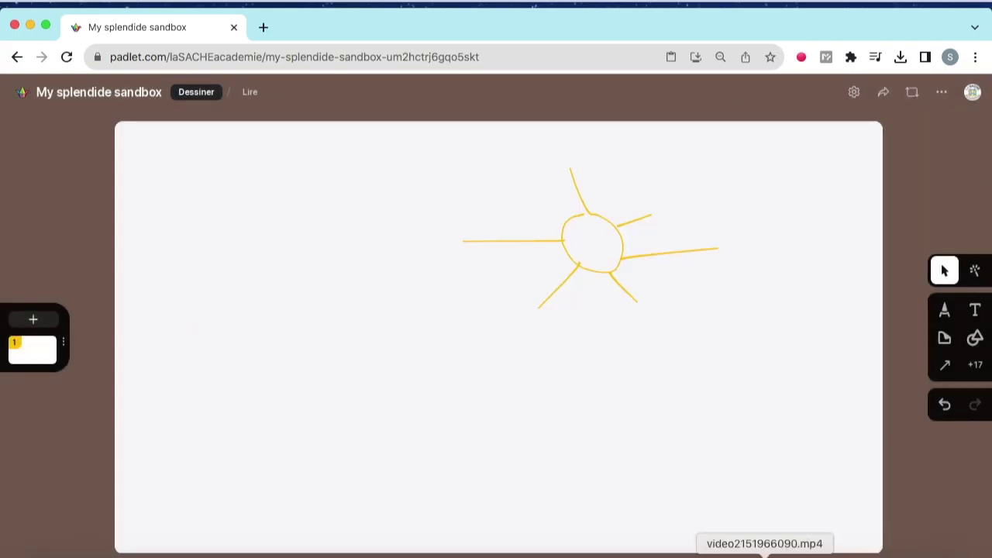
Step: Add a second card to the sandbox and draw a heart shape in its upper-left area
left_click(35, 327)
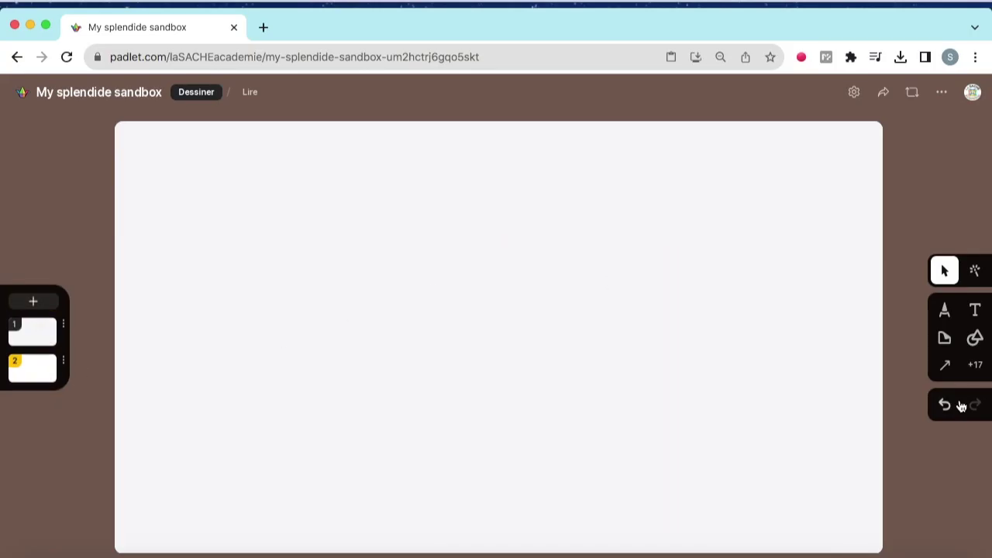
left_click(975, 338)
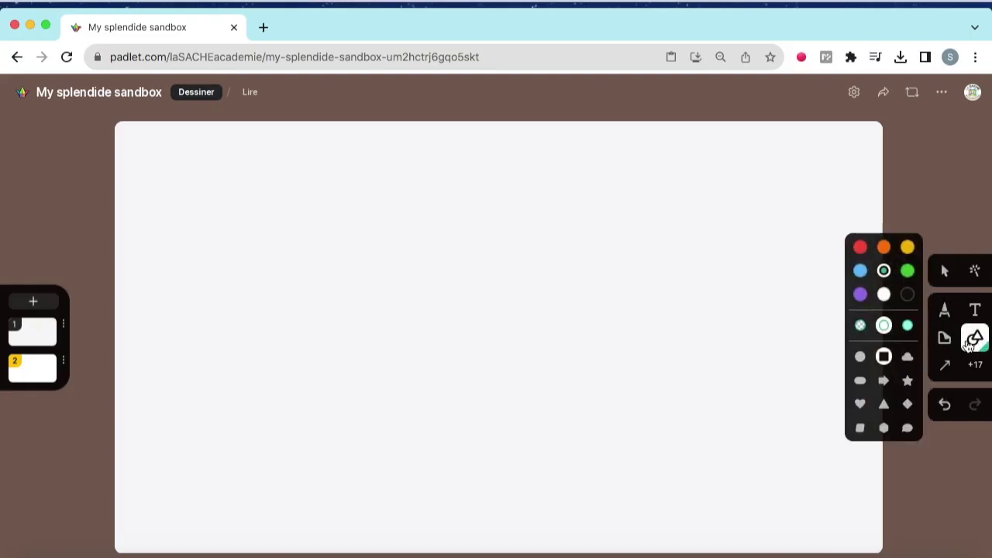
left_click(859, 404)
left_click_drag(175, 187, 287, 284)
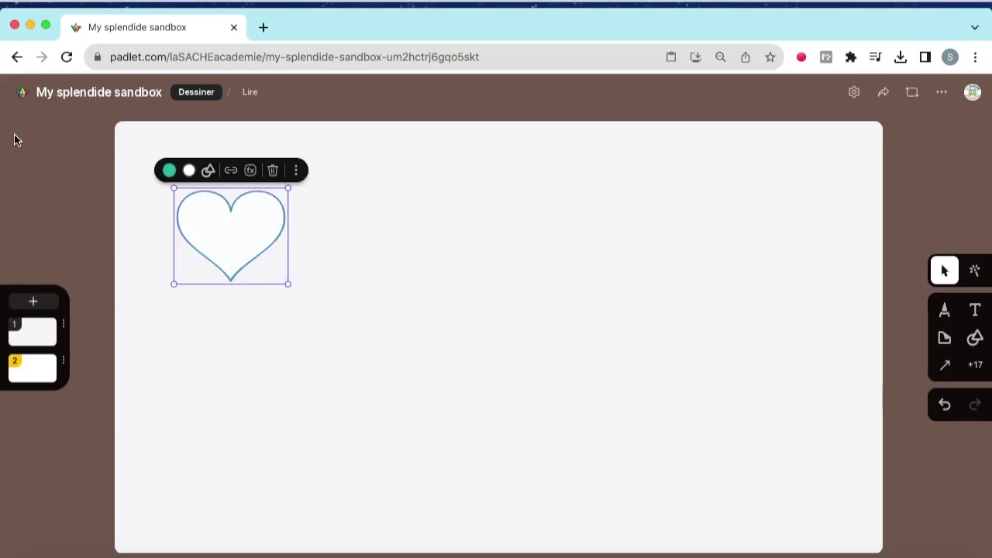
left_click(229, 170)
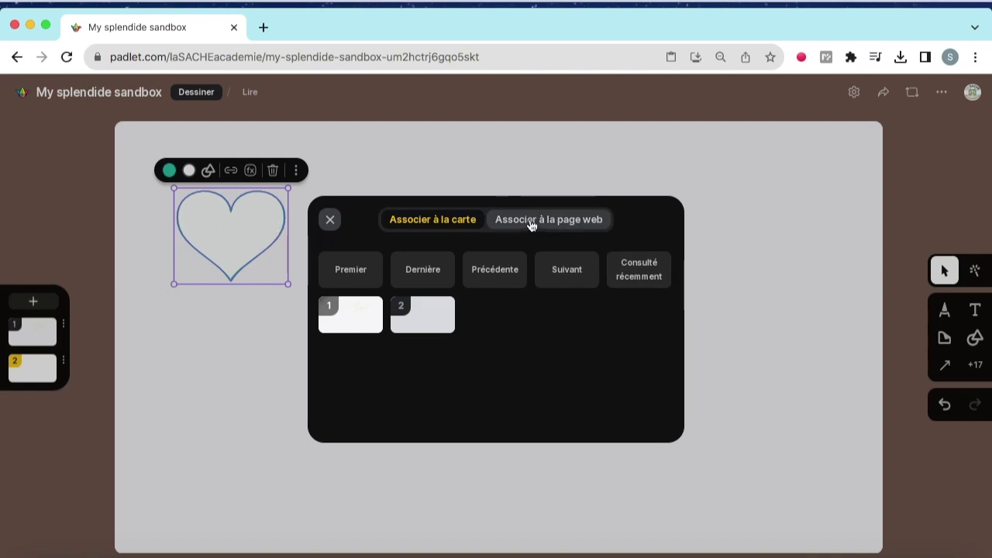
left_click(533, 226)
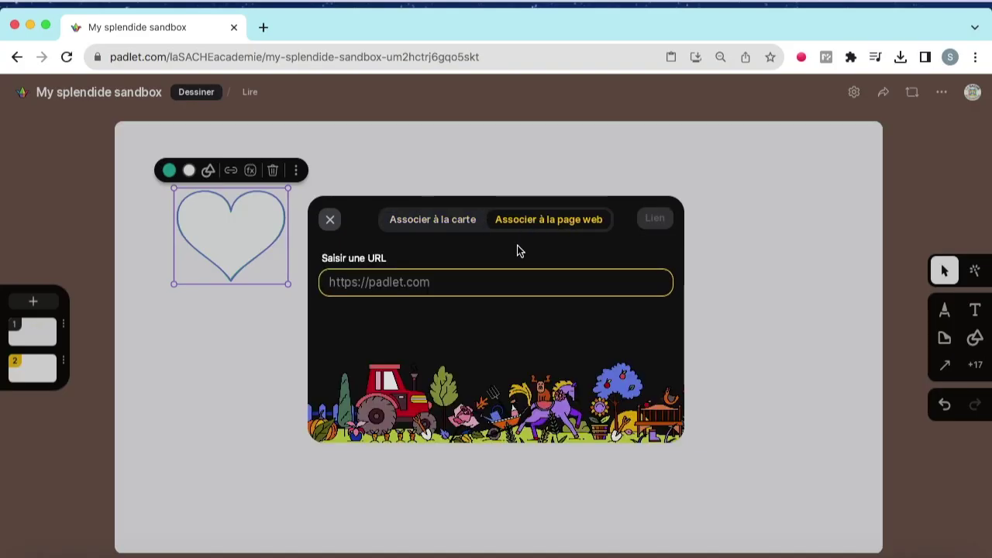
type("ww")
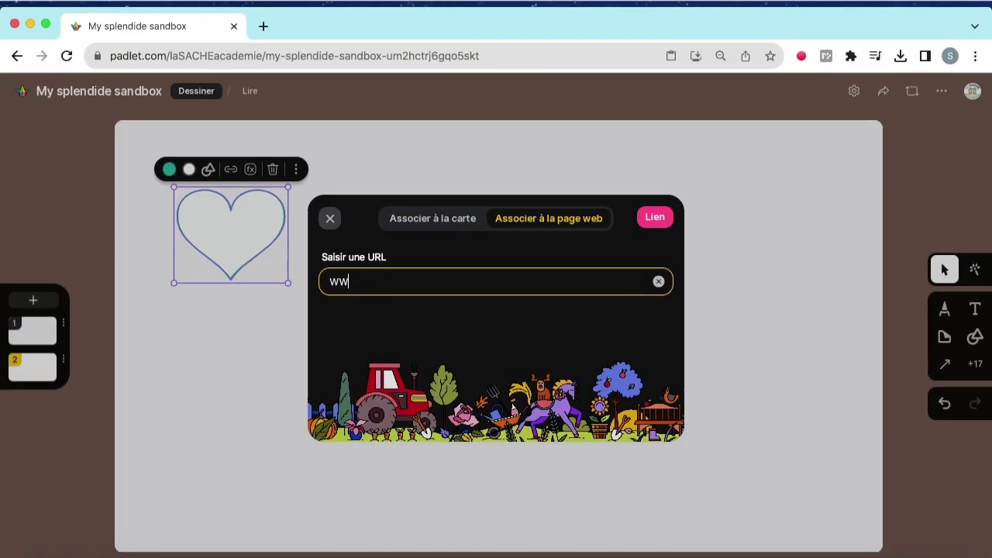
type("w.google.com")
key("Return")
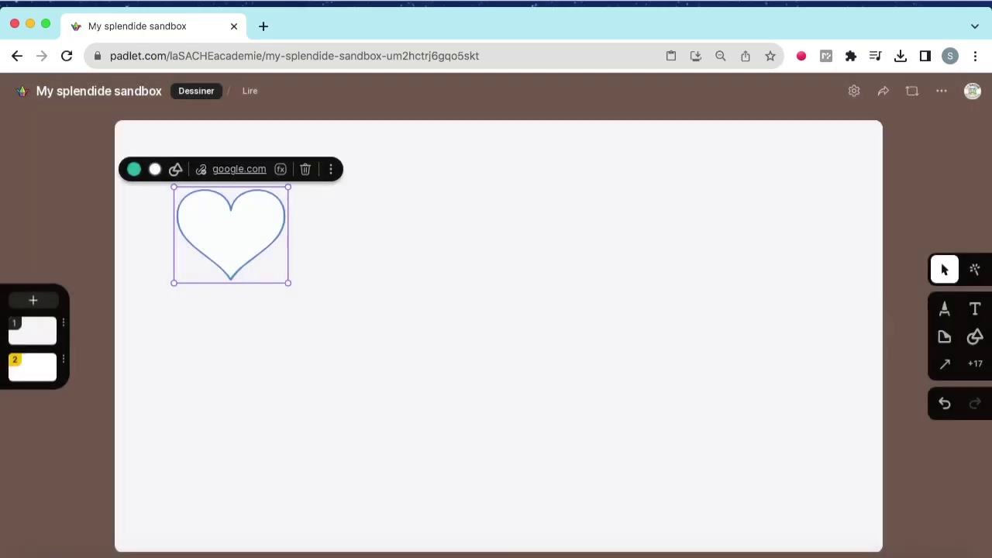
Step: Test the heart's google.com link, and return to the sandbox
left_click(357, 275)
left_click(234, 230)
left_click(232, 171)
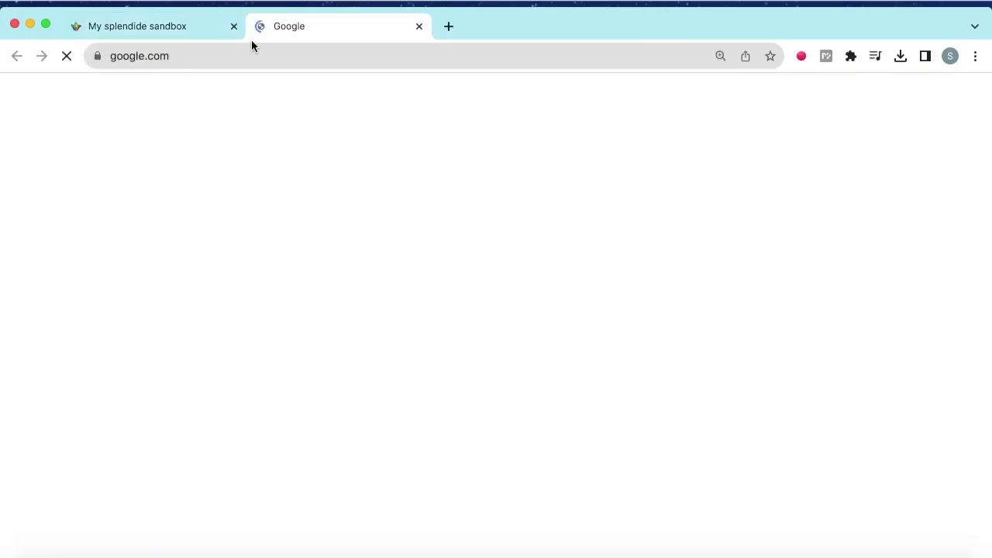
left_click(169, 29)
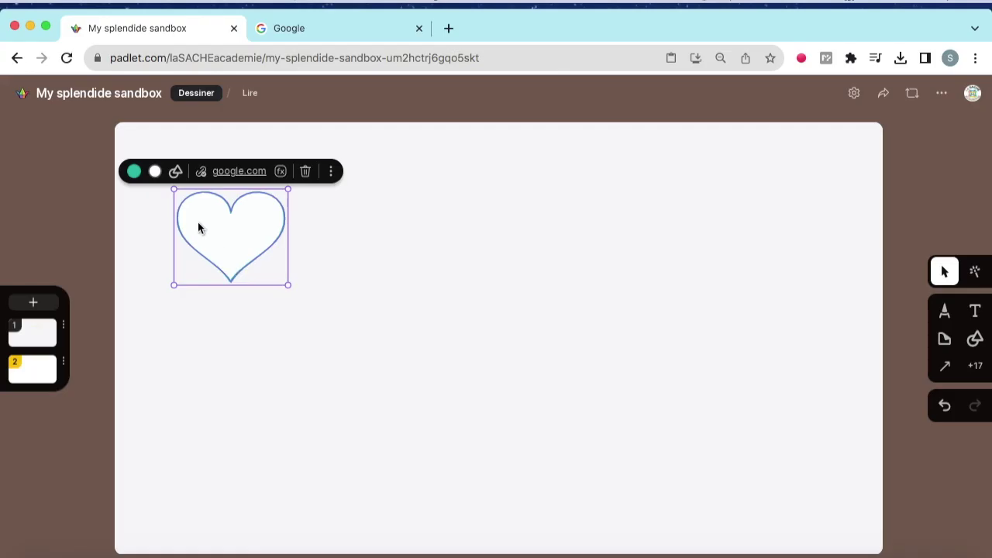
key("super+r")
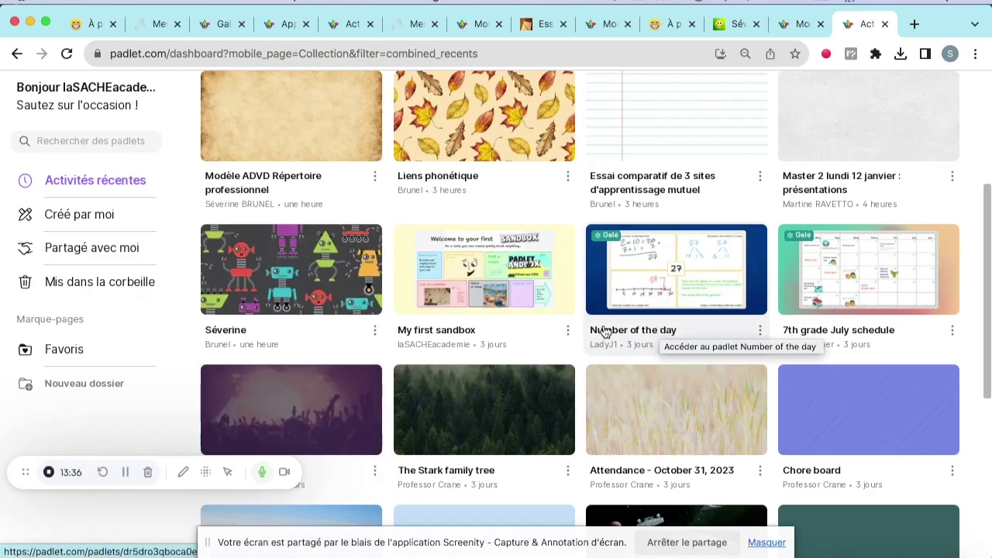
Step: Examine the "Number of the day" and "7th grade July schedule" sandbox examples from the recent padlets, returning to the dashboard after each
left_click(628, 297)
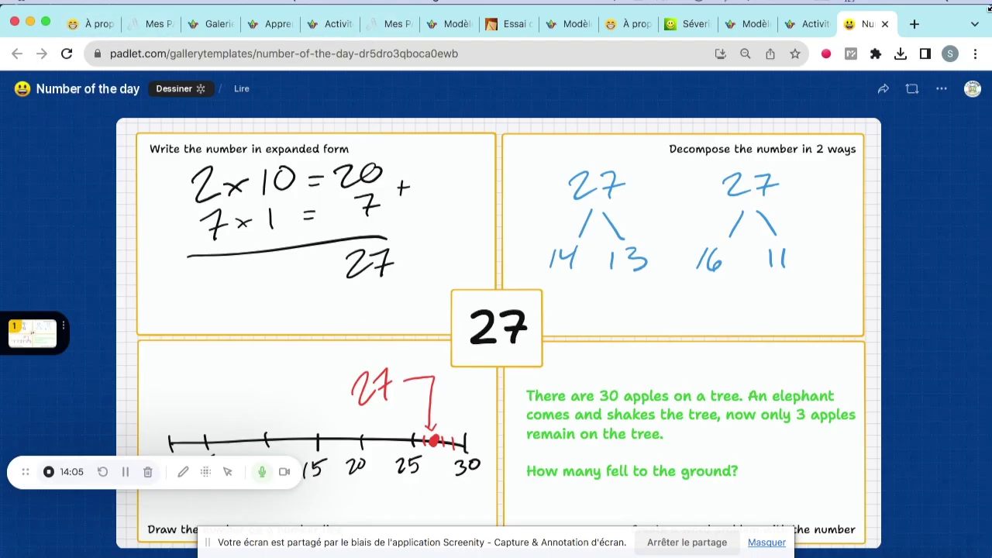
left_click(813, 23)
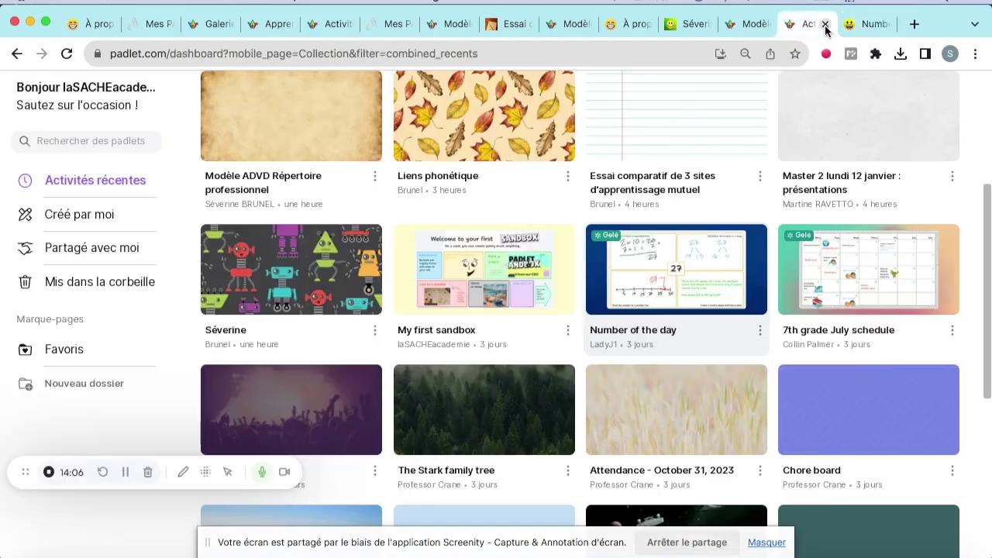
left_click(871, 289)
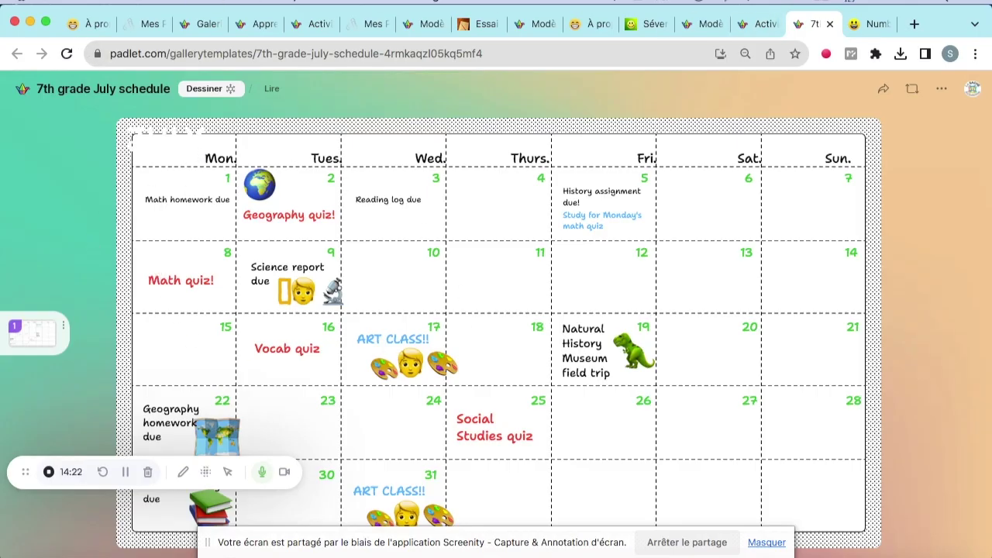
left_click(758, 25)
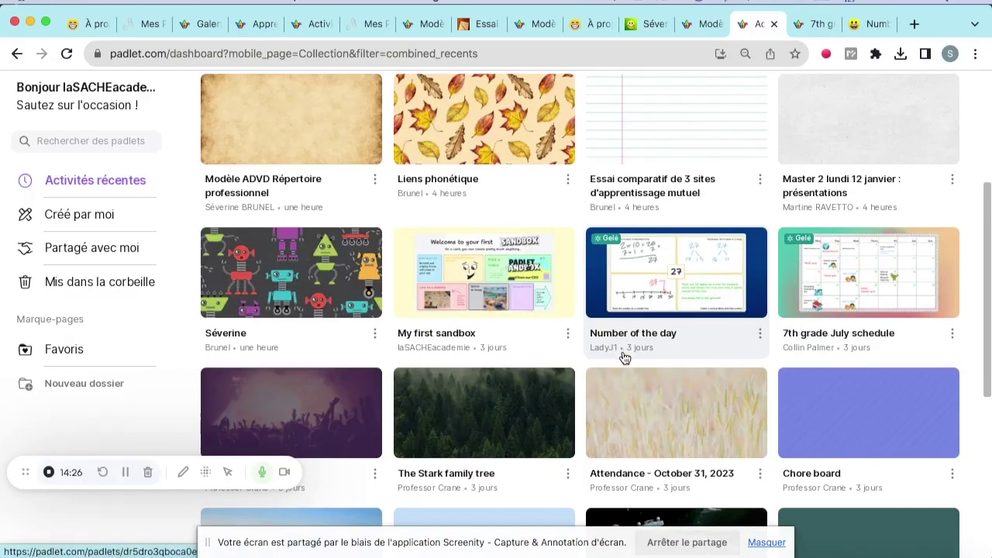
Step: Look through the remaining recent padlets, and search the Galerie templates for "PLAN DE CLASSE"
scroll(574, 398, "down", 5)
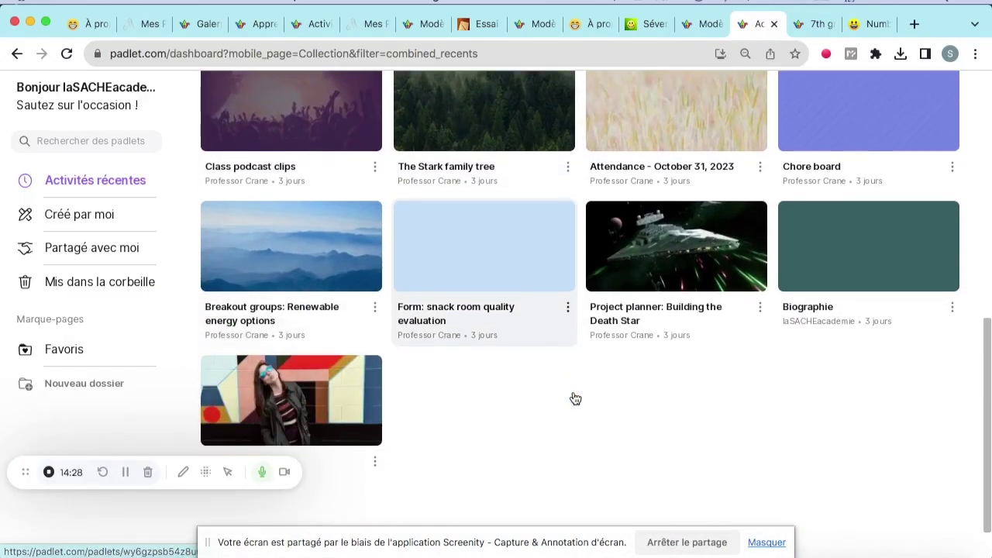
scroll(574, 398, "down", 1)
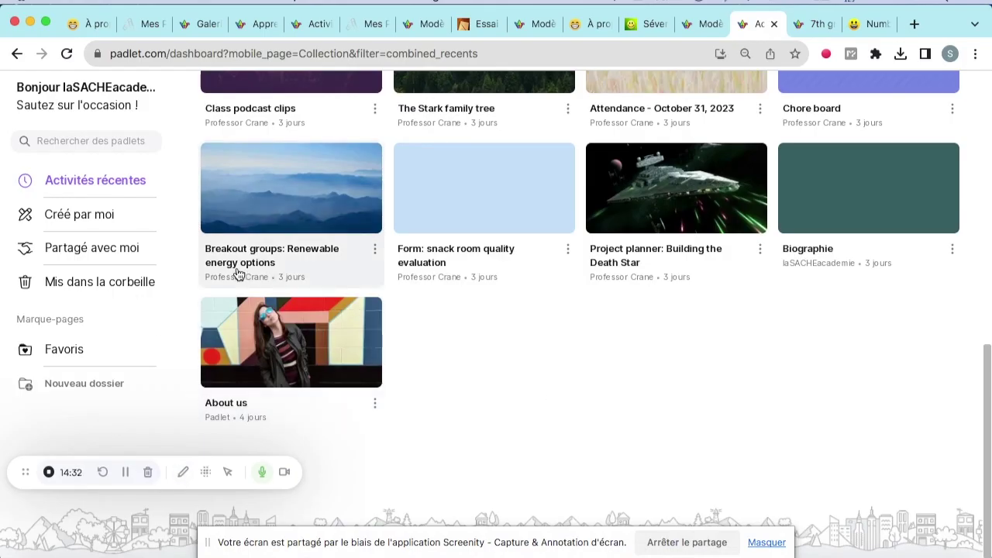
scroll(585, 419, "up", 4)
scroll(587, 422, "up", 5)
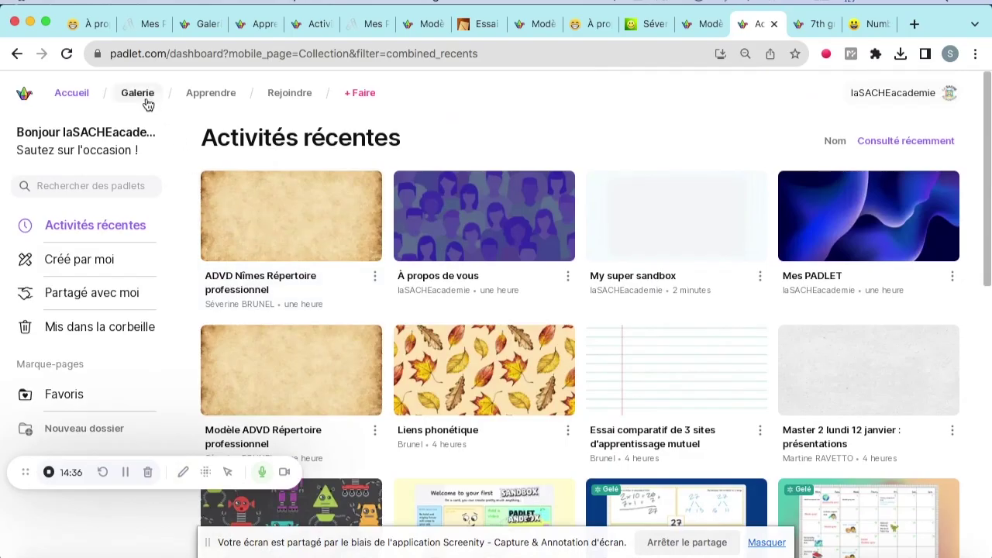
left_click(145, 101)
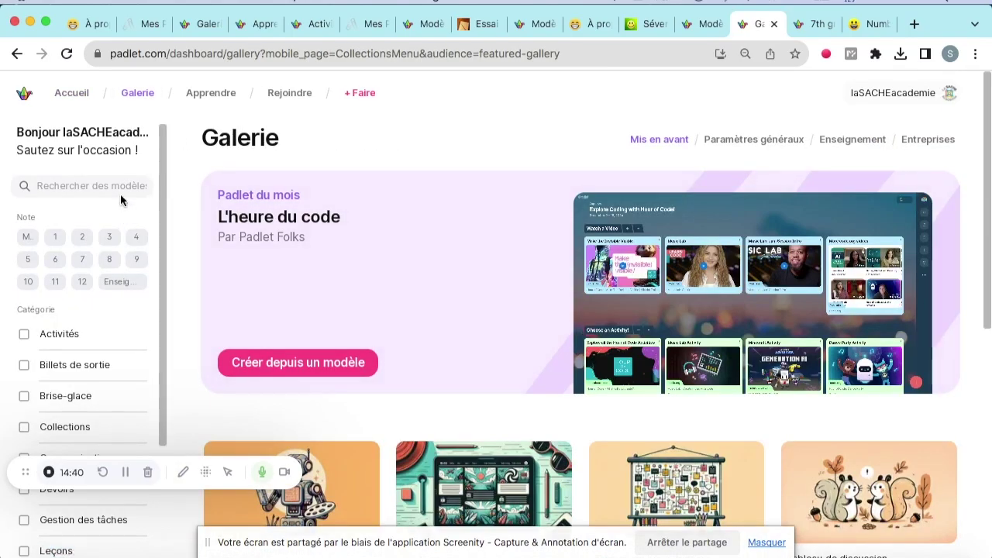
left_click(144, 190)
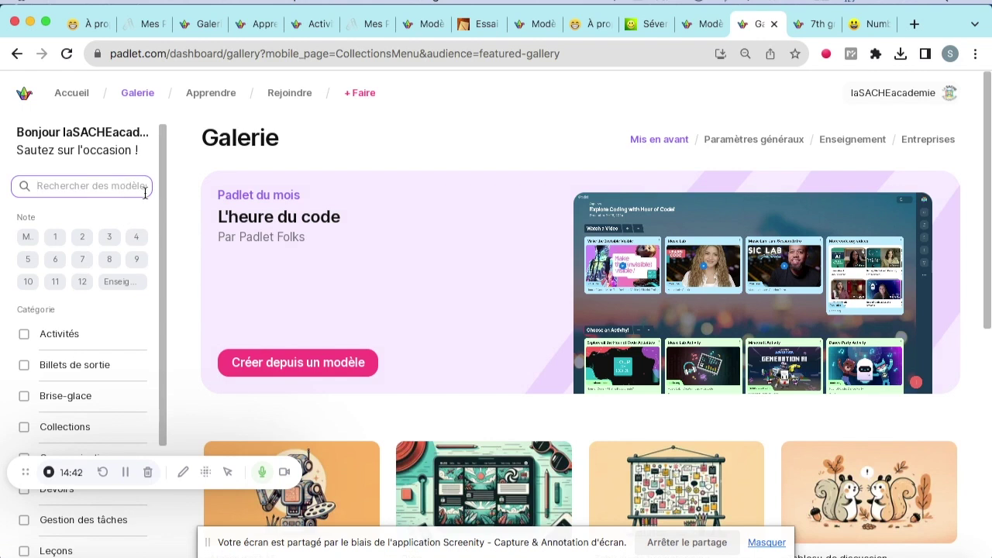
type("PLAN DE CLASSE")
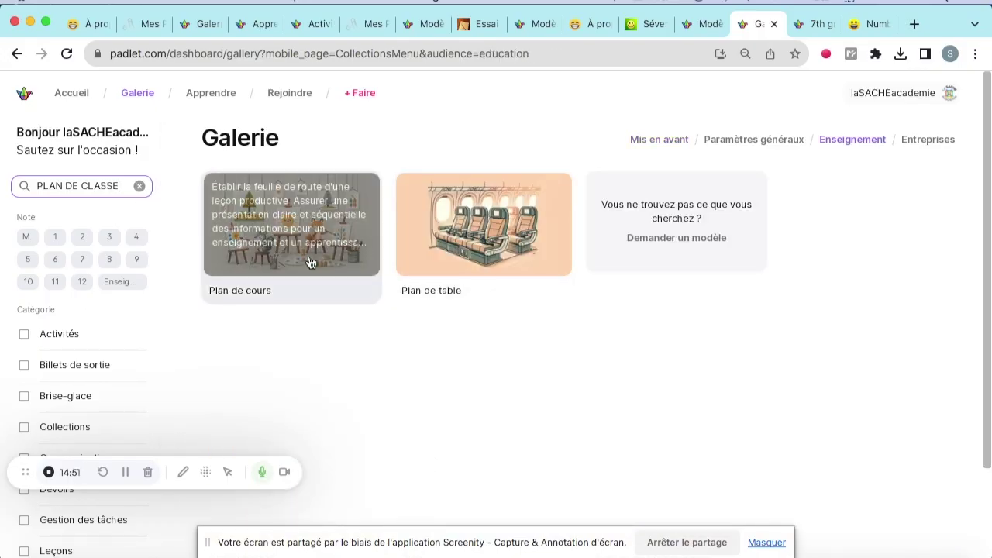
Step: Open the example board of the "Plan de table" template and look through its rows of seats
left_click(491, 235)
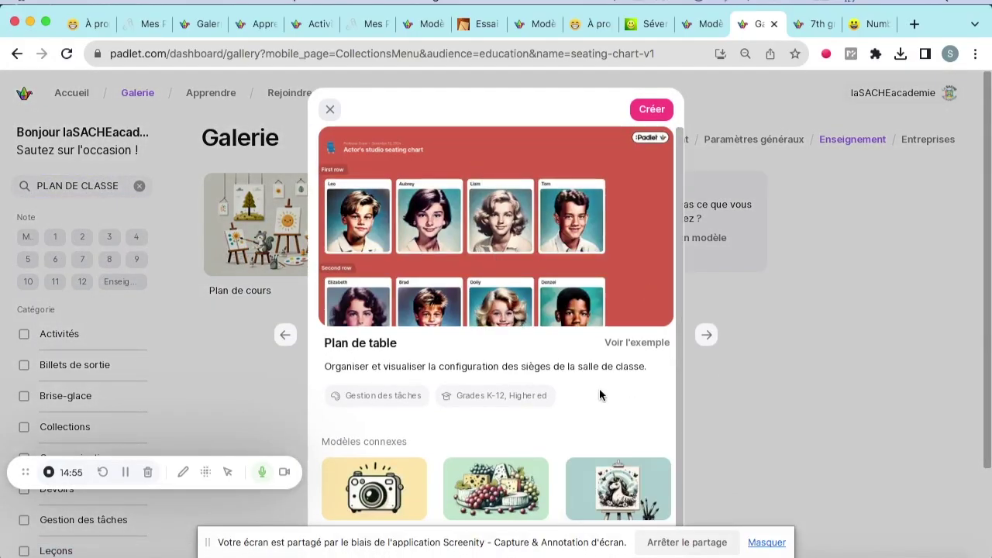
left_click(655, 343)
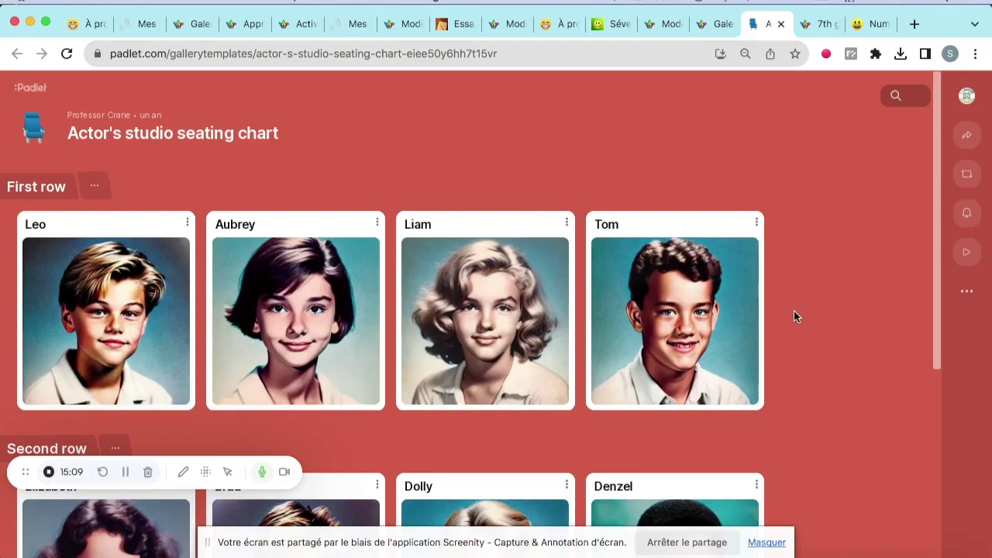
scroll(836, 292, "down", 5)
scroll(847, 303, "down", 1)
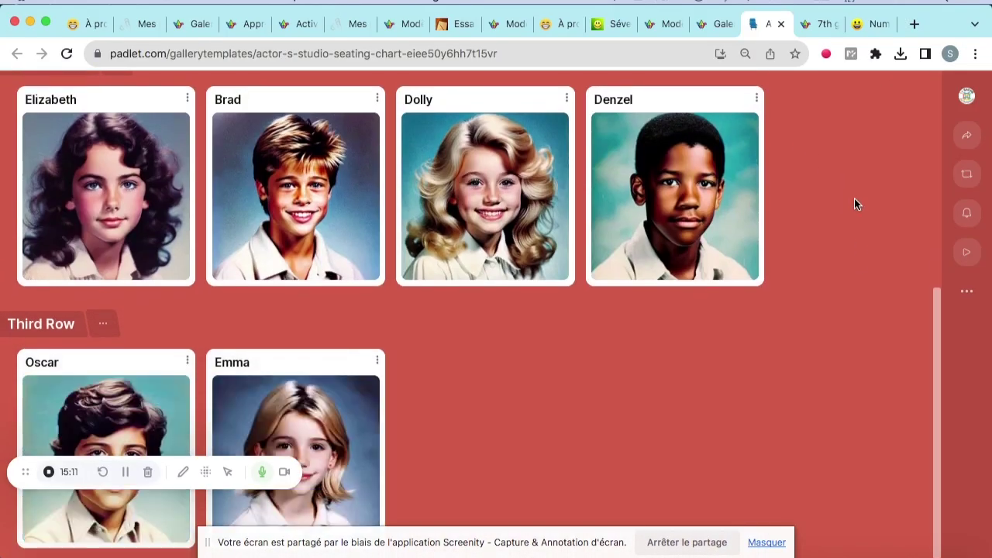
Step: Examine the seating chart's sharing options, including links, QR code, embedding and export formats
left_click(967, 139)
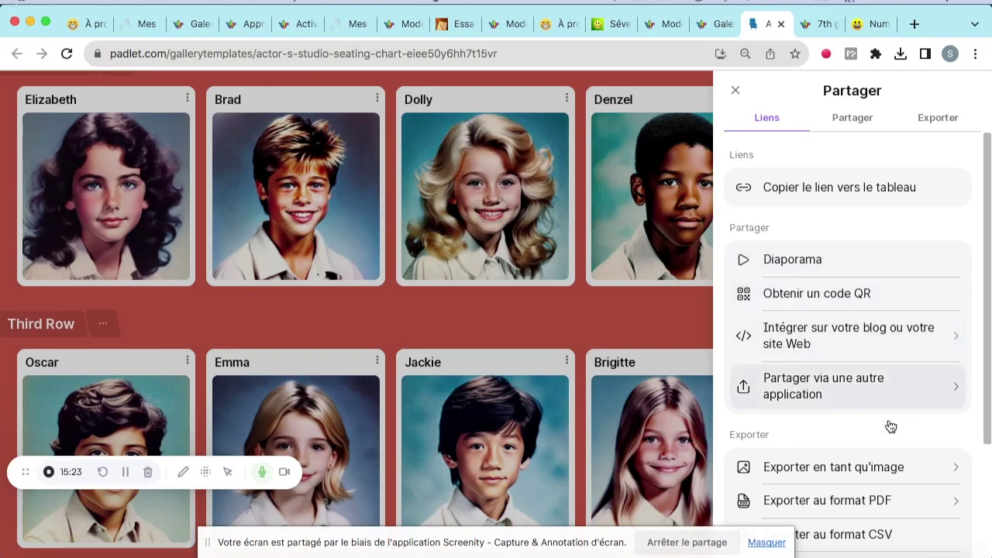
scroll(884, 434, "down", 3)
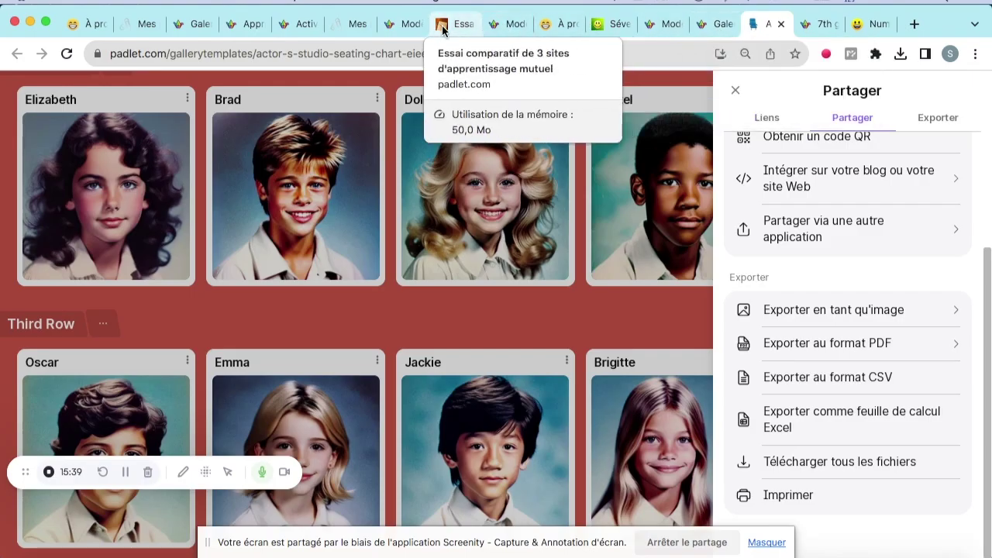
Step: Open the "ADVD Nîmes Répertoire professionnel" padlet from the "Mes PADLET" board and examine its sharing and export options
left_click(135, 33)
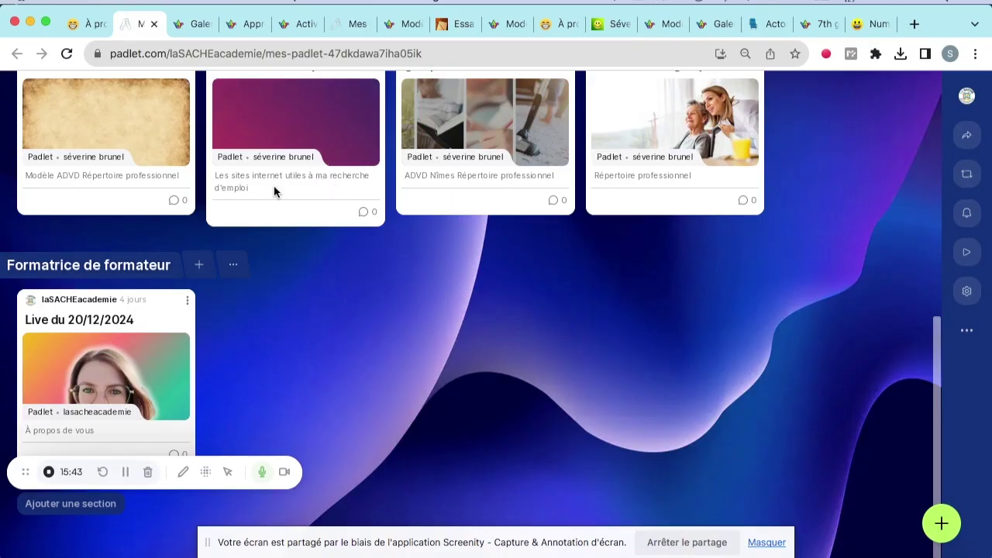
left_click(523, 179)
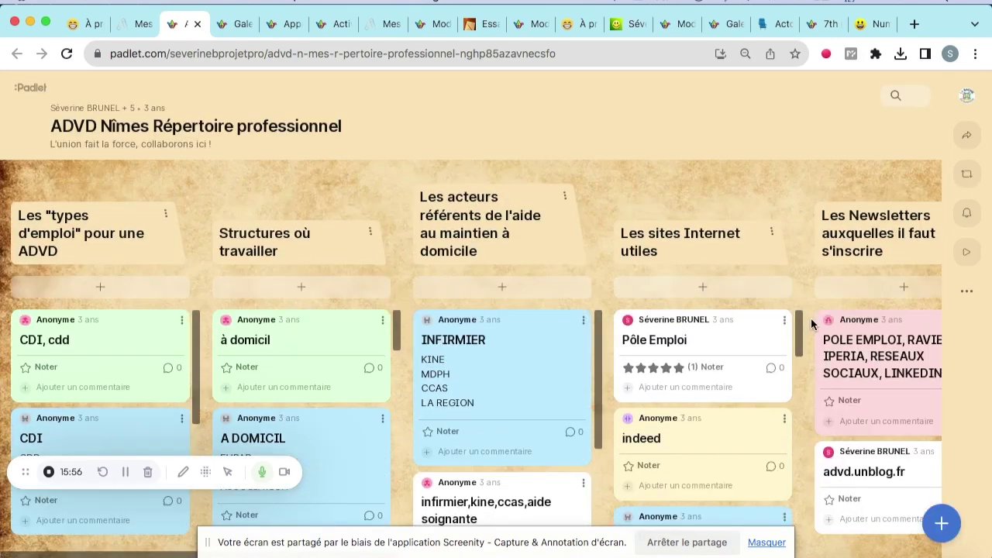
left_click(967, 135)
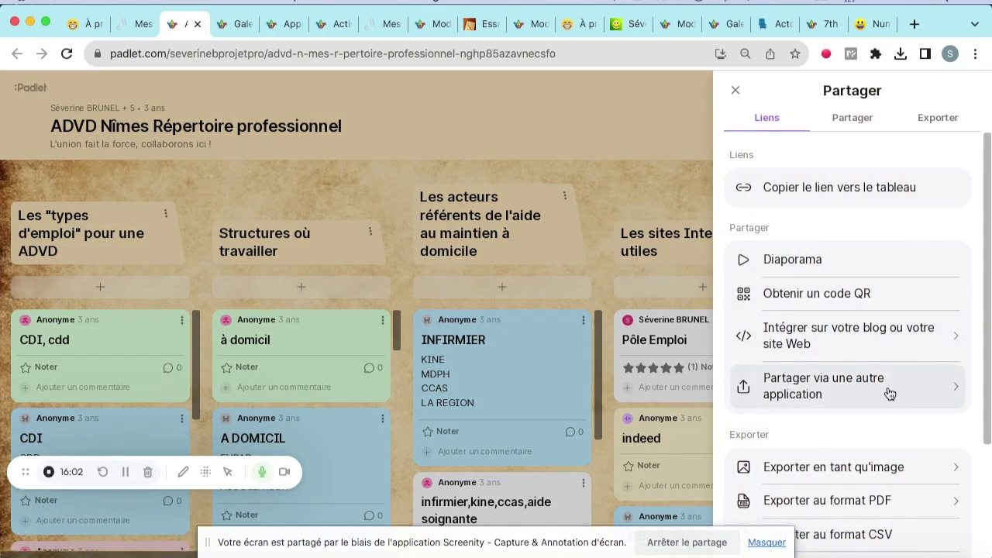
scroll(884, 440, "down", 3)
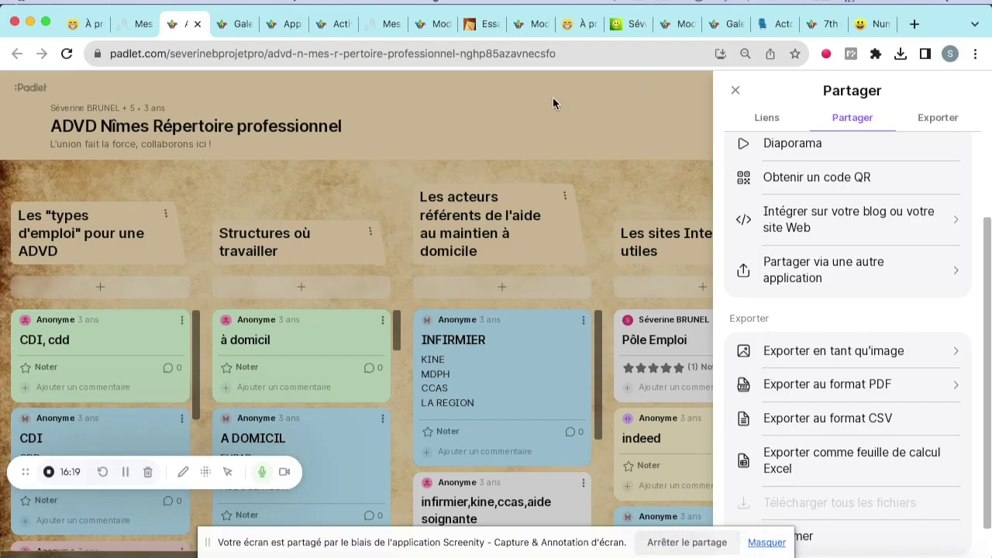
left_click(612, 170)
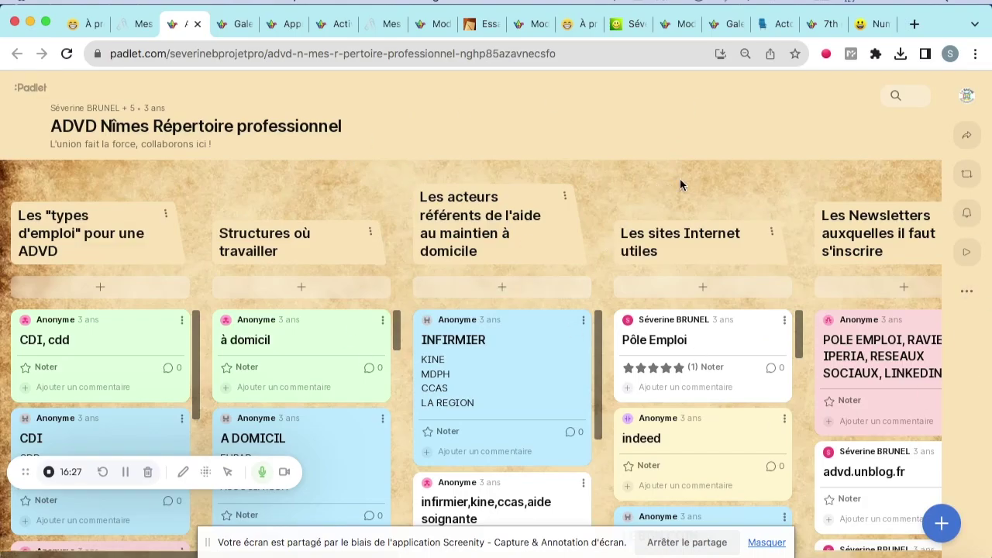
Step: Return to the "Mes PADLET" board and view its "Etudiante" section
left_click(126, 31)
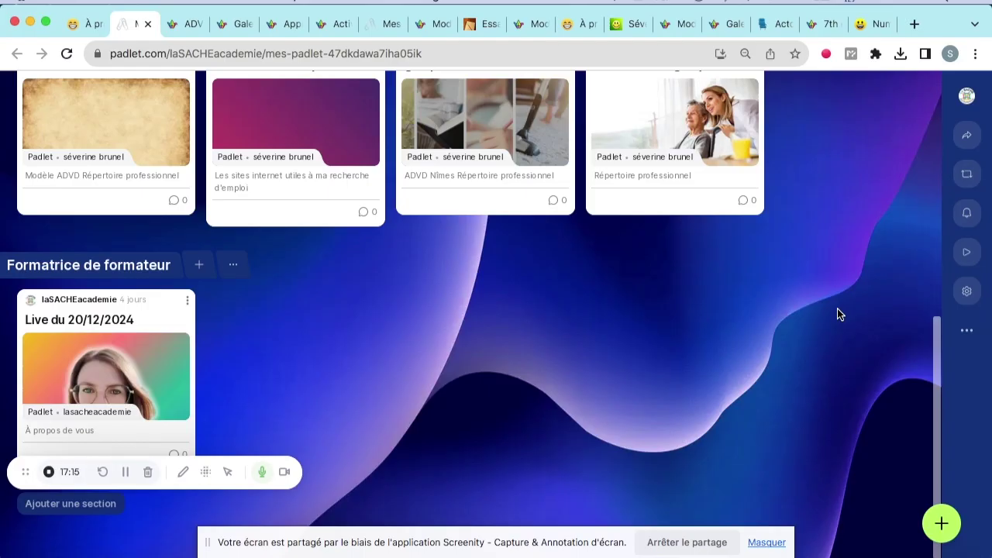
left_click(935, 206)
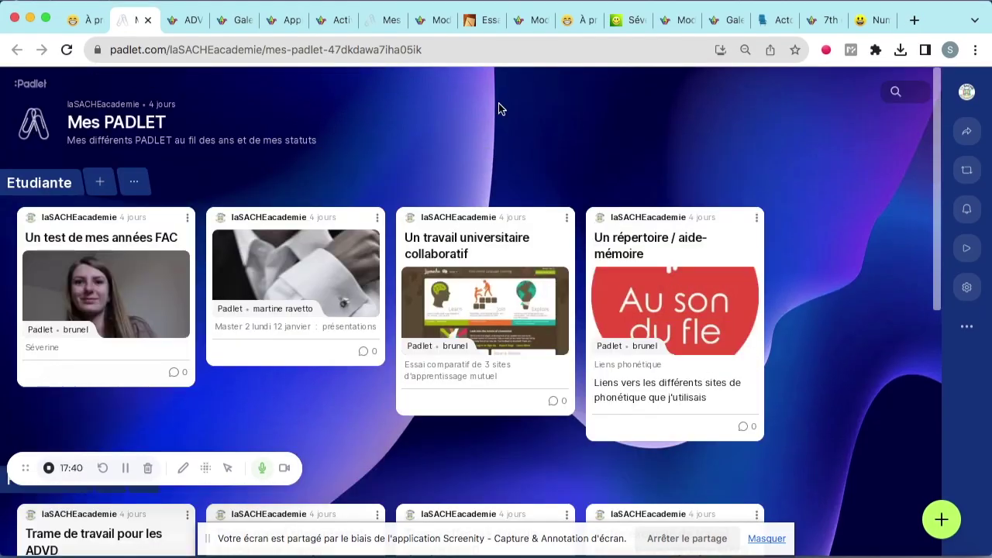